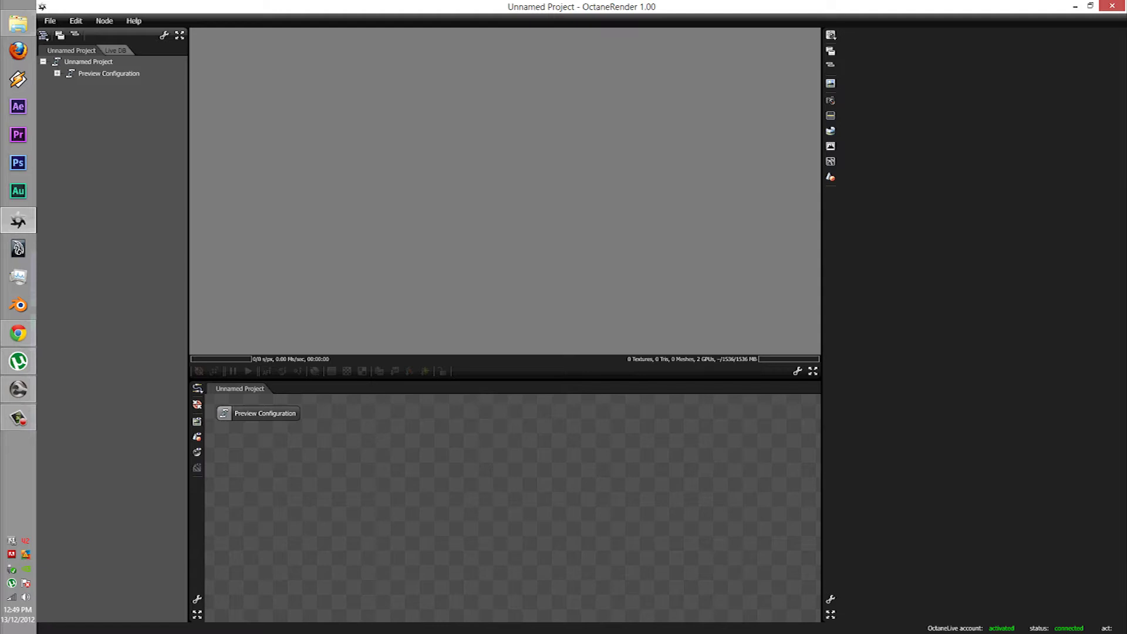
Step: Add a mesh node to the graph, loading table.obj from the Desktop's tutorial folder, and preview it with the whole table in frame
right_click(378, 480)
mouse_move(405, 485)
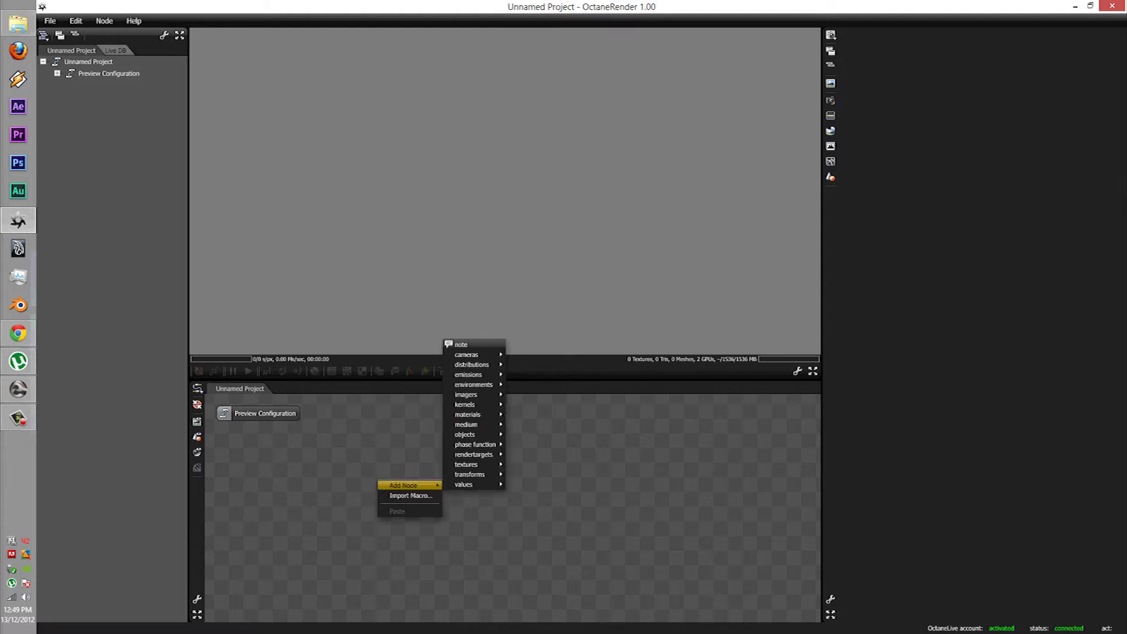
mouse_move(469, 434)
left_click(526, 413)
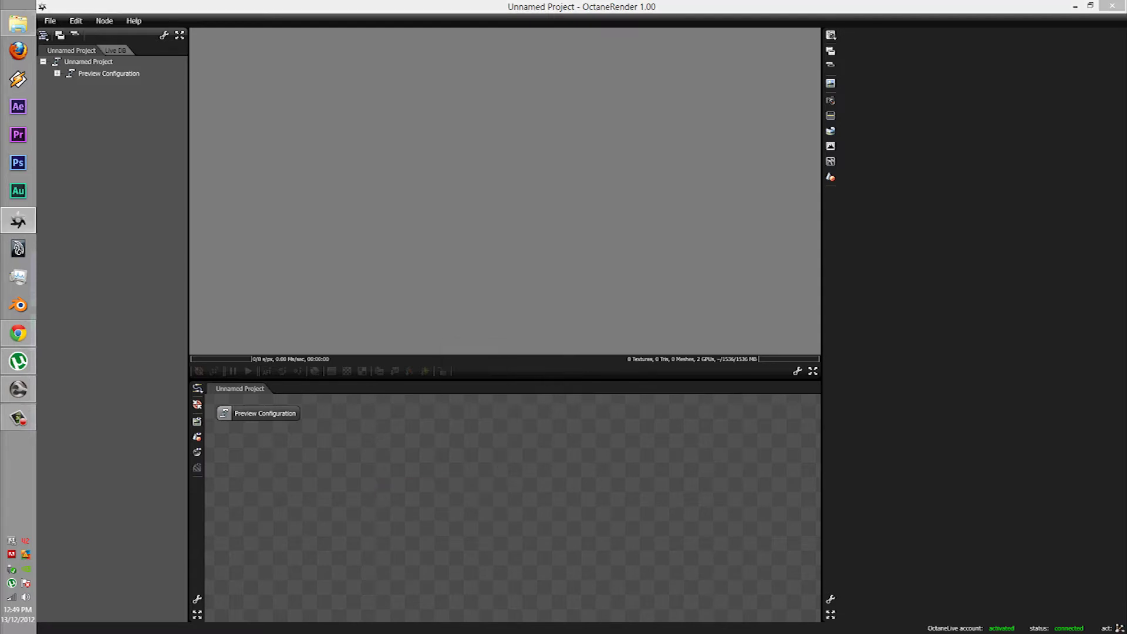
left_click(356, 240)
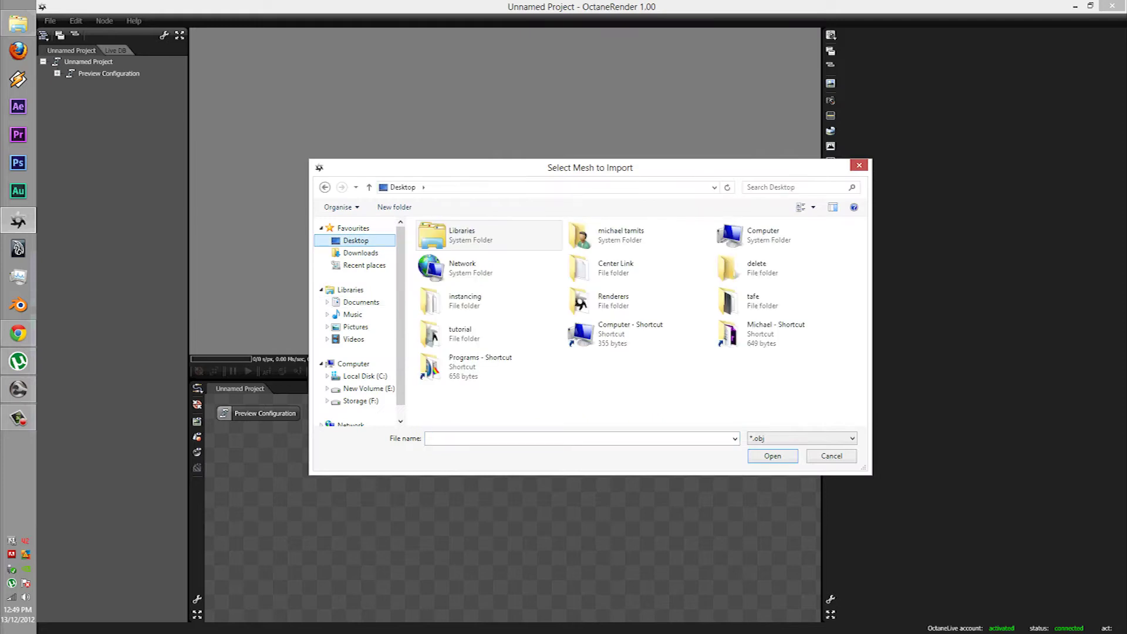
left_click(484, 370)
left_click(499, 402)
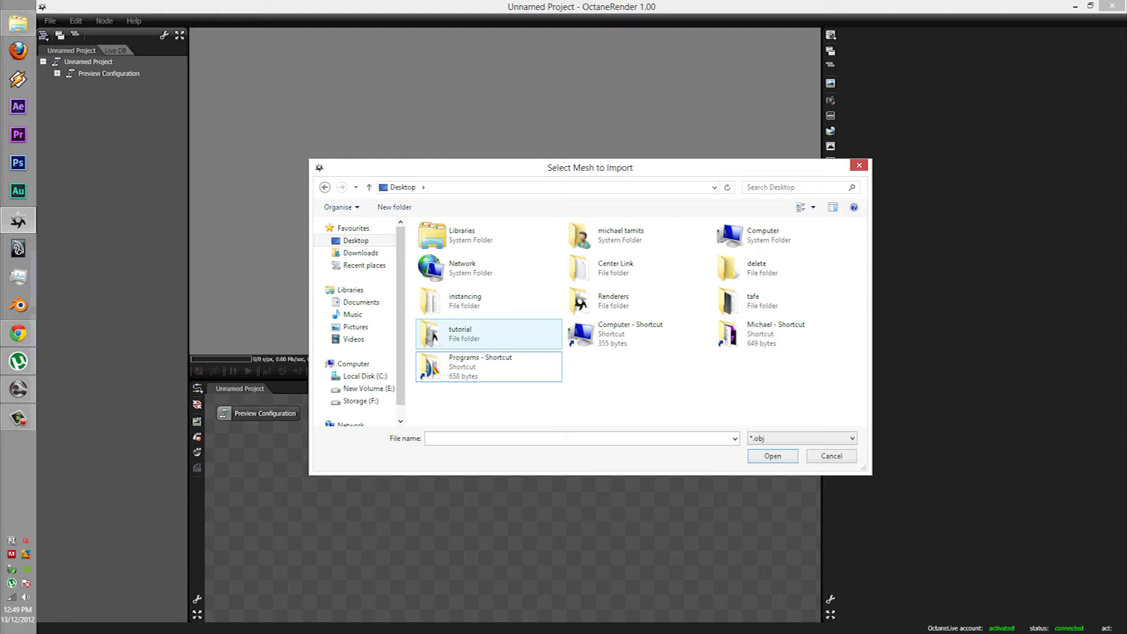
double_click(461, 334)
double_click(510, 253)
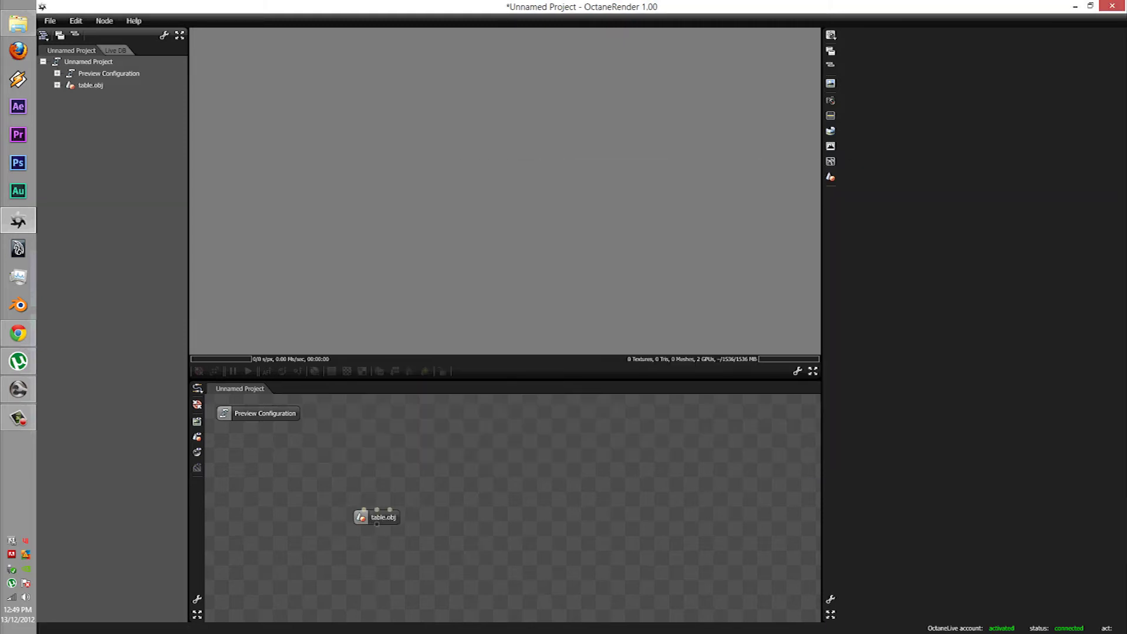
left_click_drag(376, 516, 509, 532)
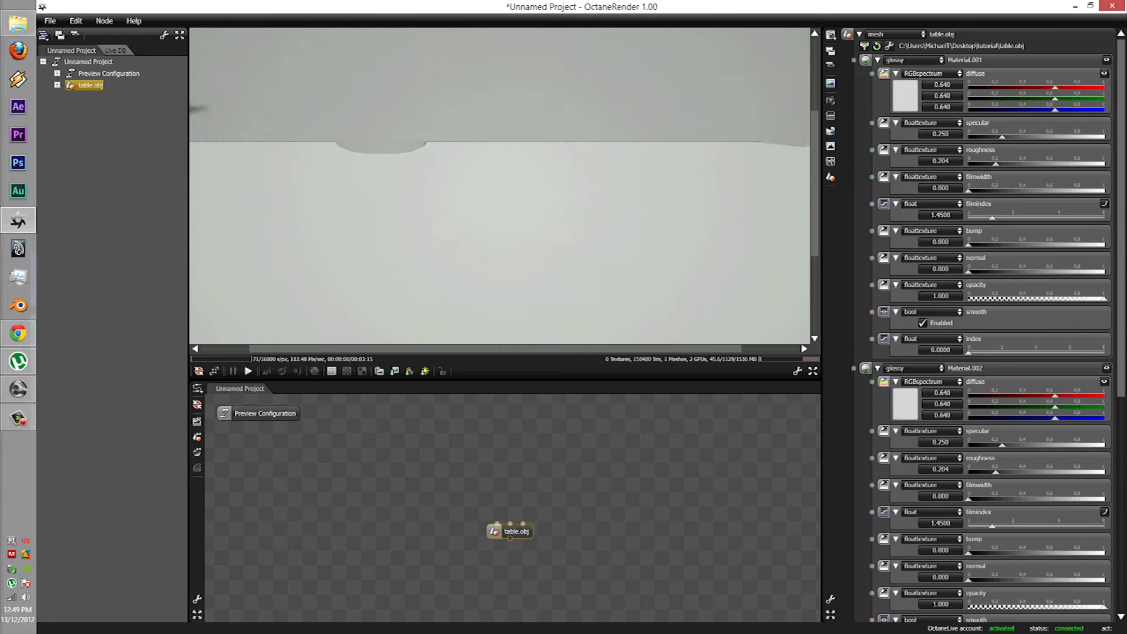
mouse_move(469, 164)
left_mouse_down()
mouse_move(508, 211)
mouse_move(483, 164)
mouse_move(481, 176)
left_mouse_up()
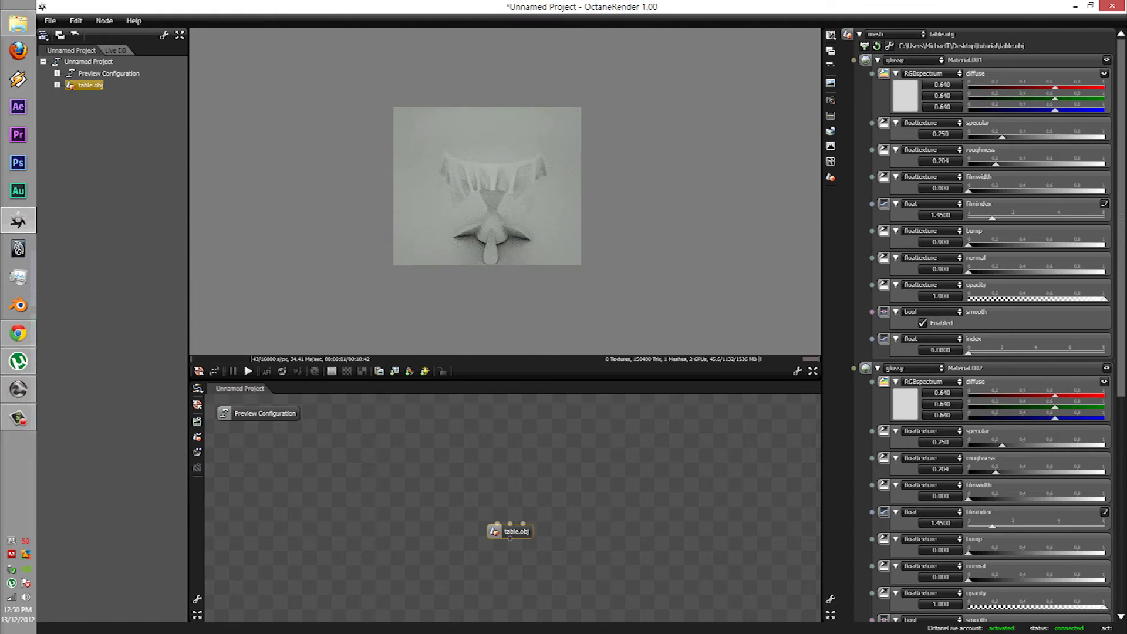
Step: Change the table mesh's Material.001 to a diffuse material
left_click(497, 523)
left_click(895, 34)
left_click(888, 44)
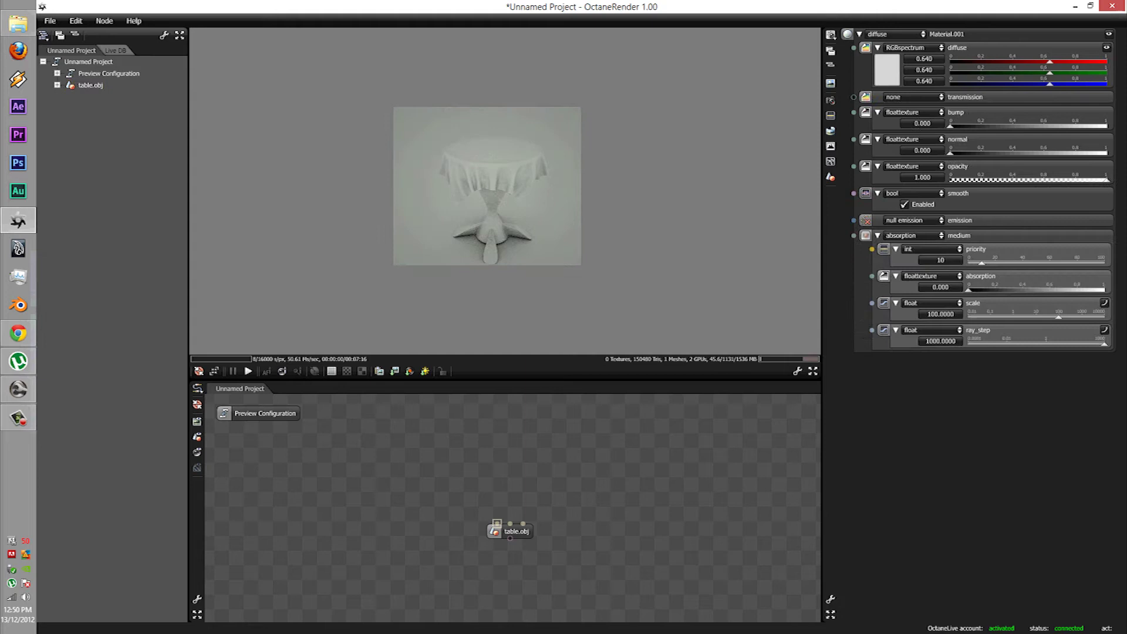
Step: Change the table mesh's Material.002 to diffuse and give it a pure red colour of RGB 0.640, 0, 0
left_click(510, 524)
left_click(895, 34)
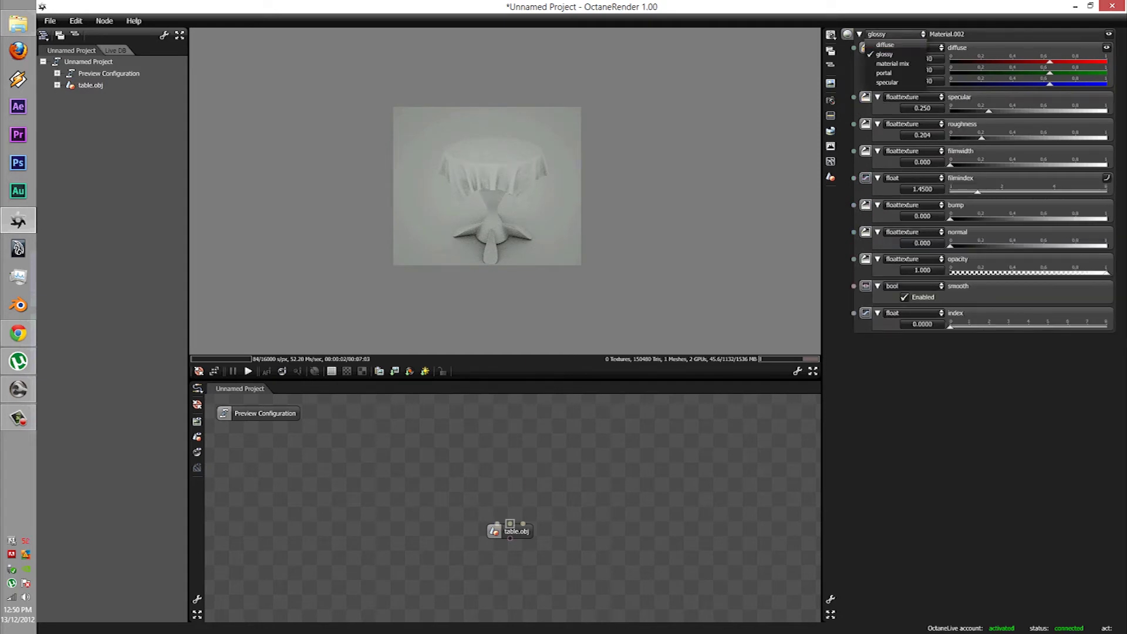
left_click(887, 46)
left_click(887, 70)
left_click(880, 214)
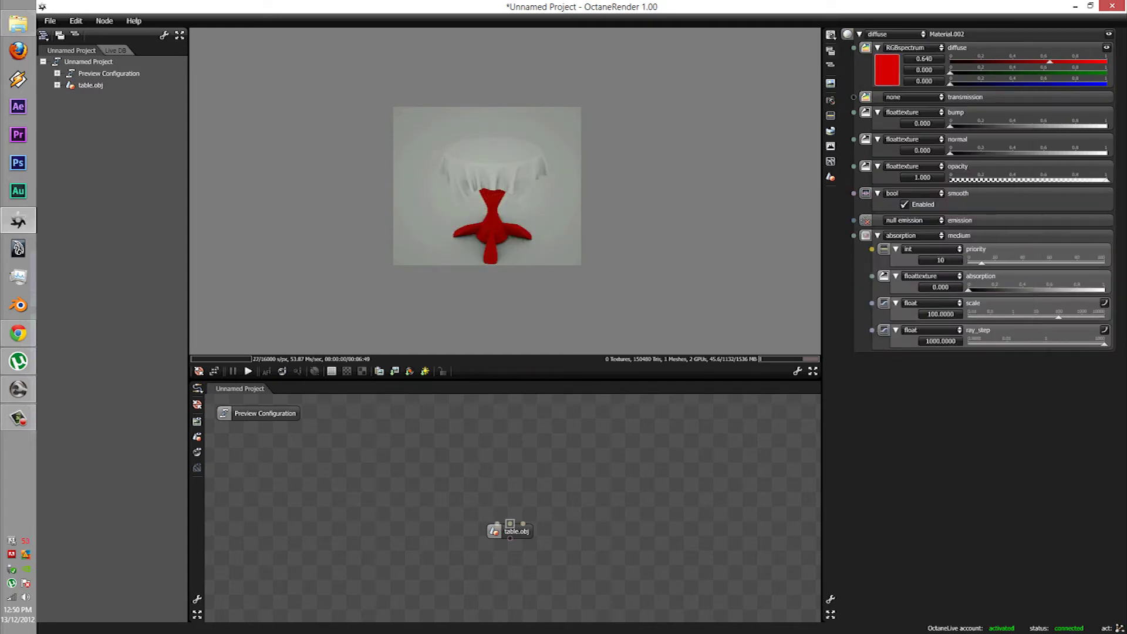
Step: Switch the preview environment to daylight and place the sun location at longitude 19.7015 and latitude 32.4
left_click(830, 131)
left_click(895, 34)
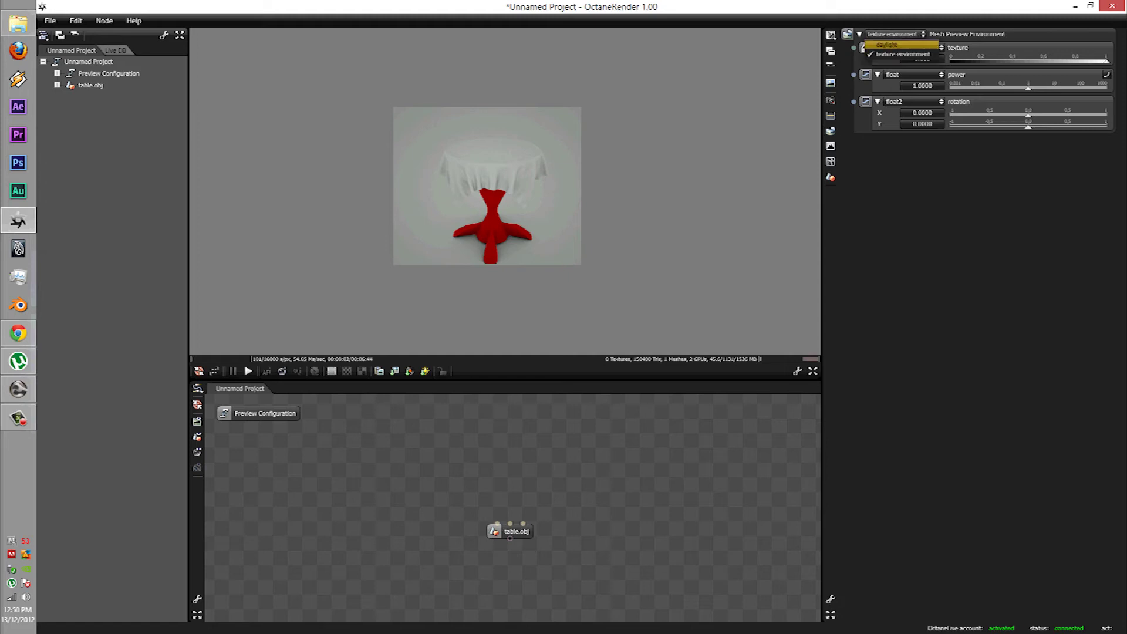
left_click(887, 45)
left_click_drag(939, 85, 1005, 93)
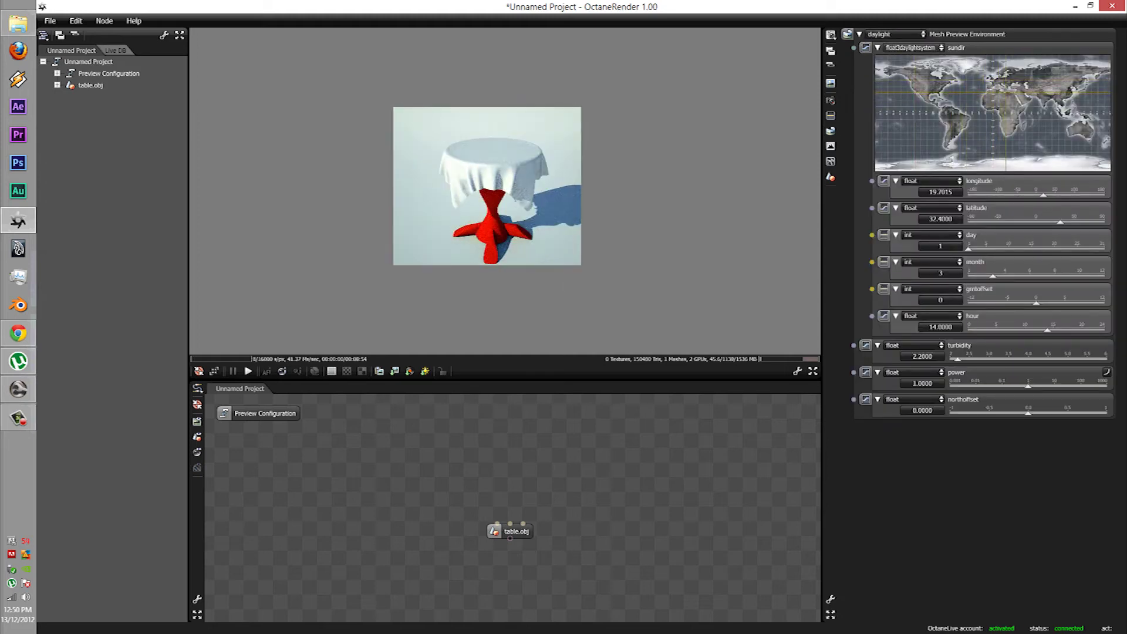
Step: Switch the preview render kernel to pathtracing with a maxdepth of 6
left_click(830, 162)
left_click(892, 34)
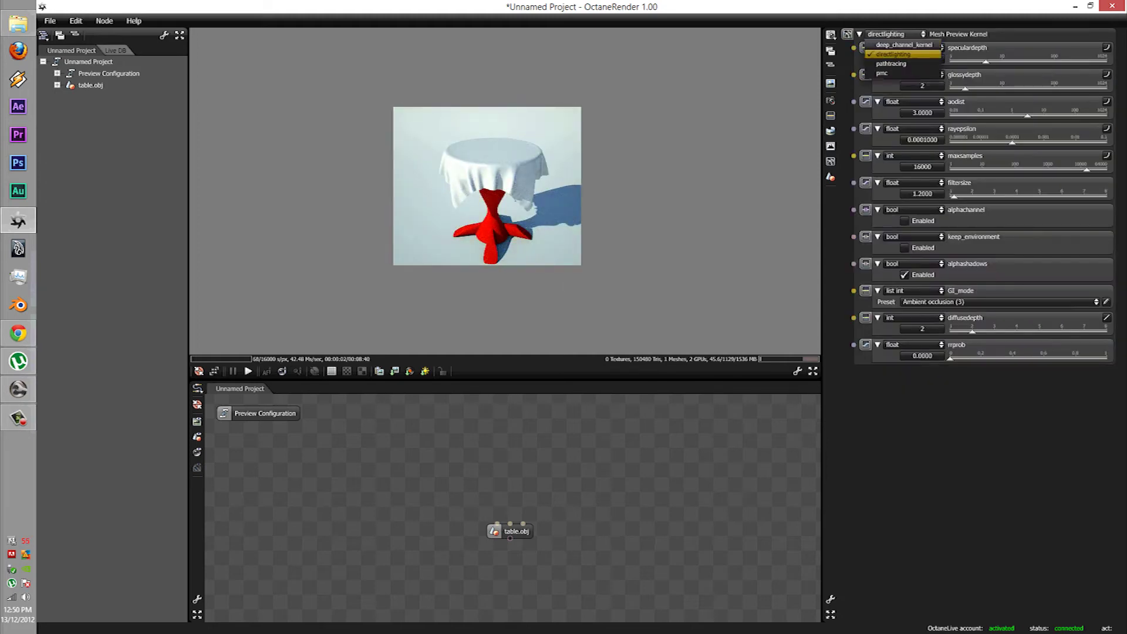
left_click(889, 52)
left_click(986, 61)
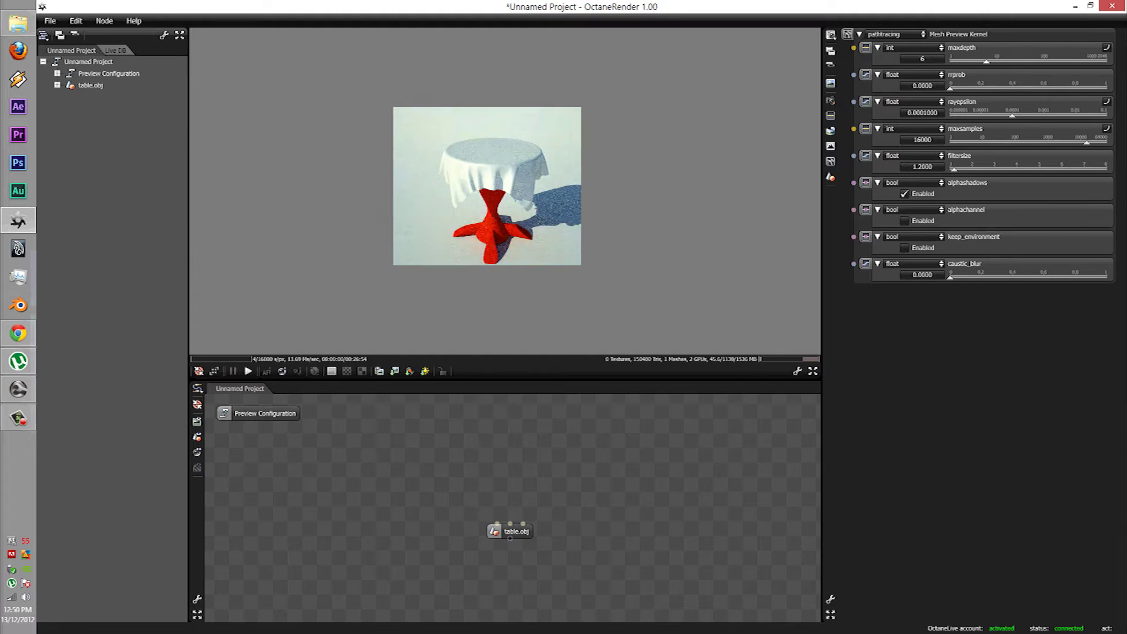
Step: Set the preview imager's hotpixel_removal to 0.1910
left_click(831, 146)
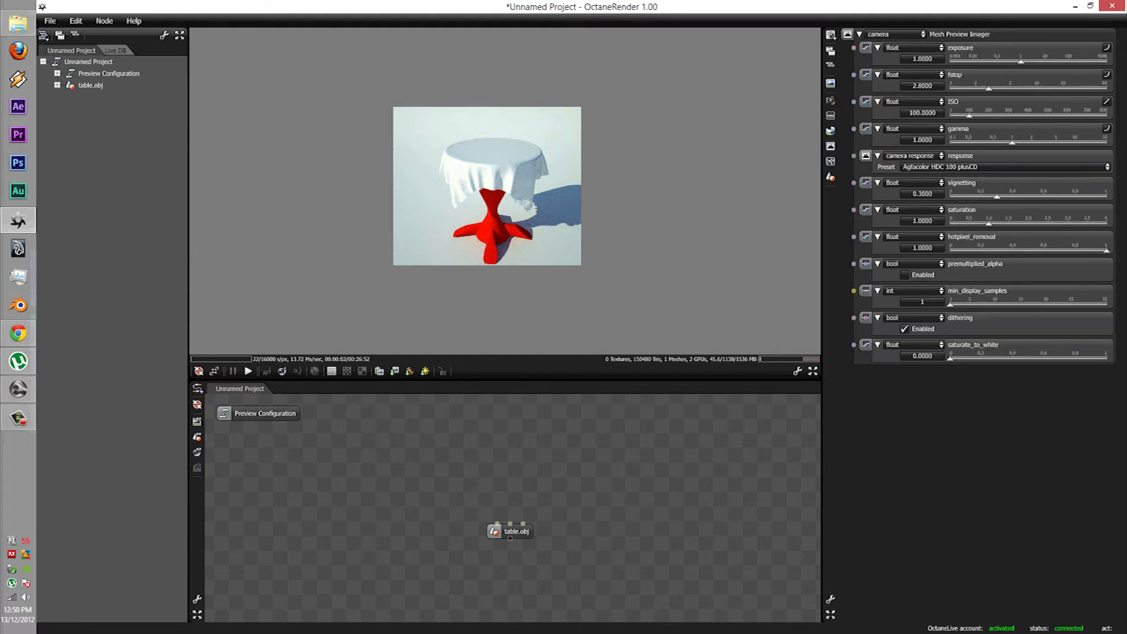
left_click(979, 250)
scroll(555, 187, "up", 1, "ctrl")
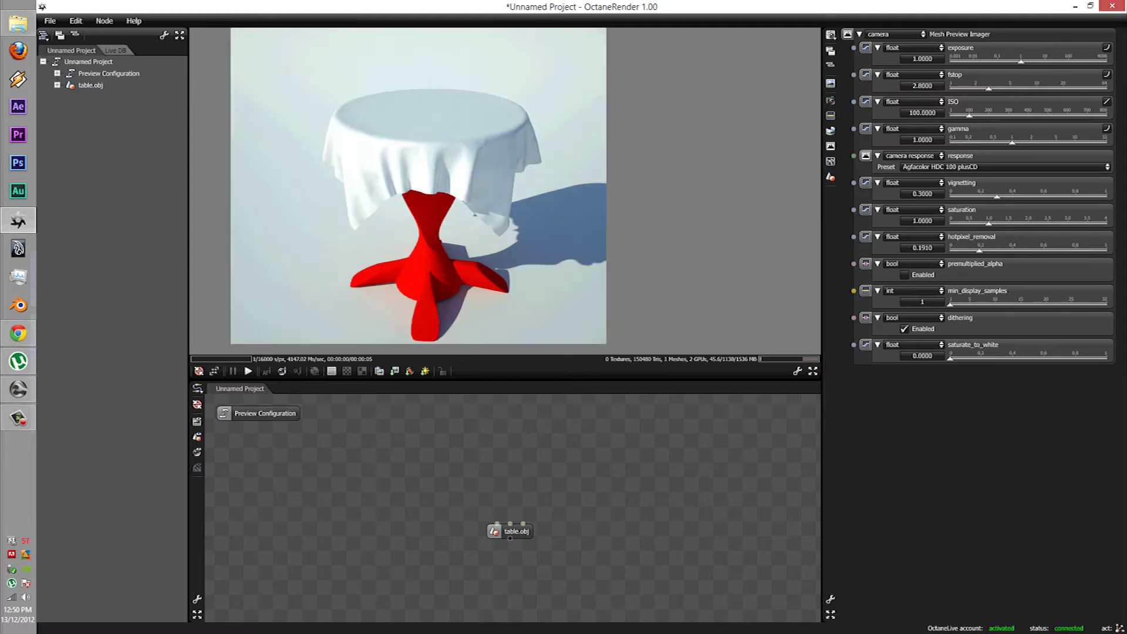
scroll(556, 187, "down", 2)
right_click_drag(556, 187, 547, 166)
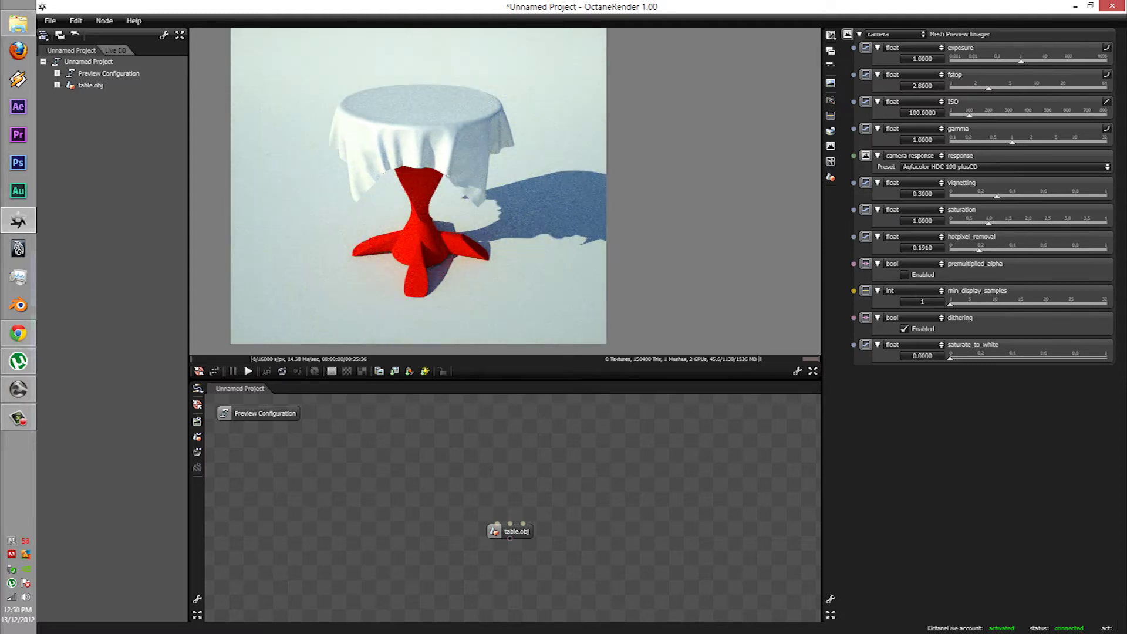
left_click_drag(547, 166, 598, 187, "ctrl")
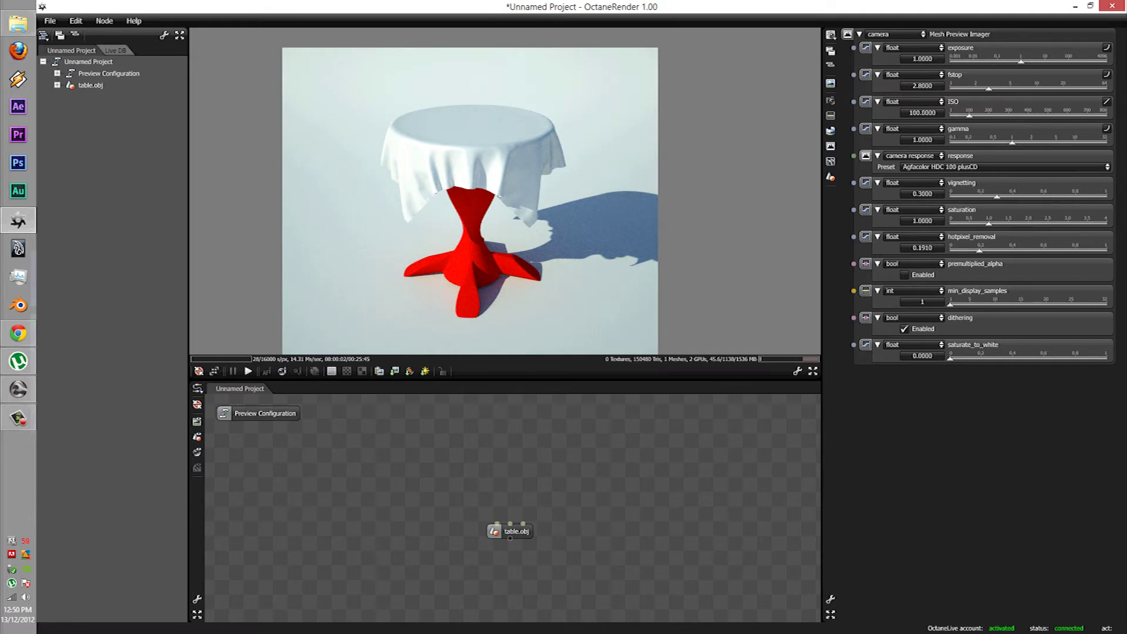
Step: Move the table.obj node lower in the graph and add a falloff map texture node above it
left_click_drag(509, 532, 490, 584)
left_click(510, 546)
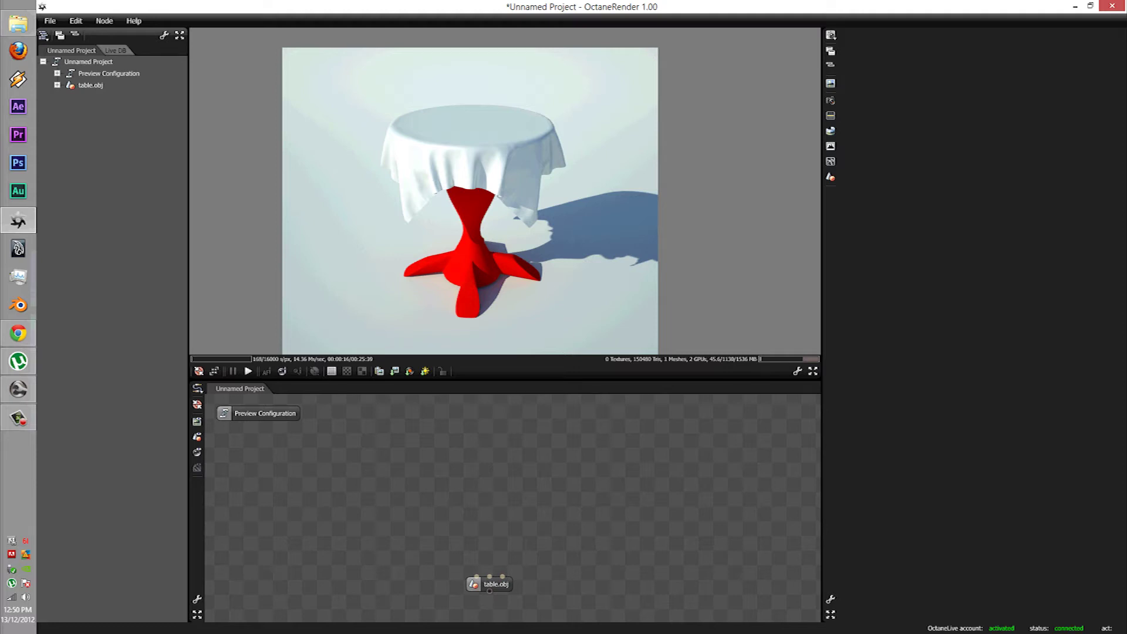
right_click(449, 444)
mouse_move(478, 449)
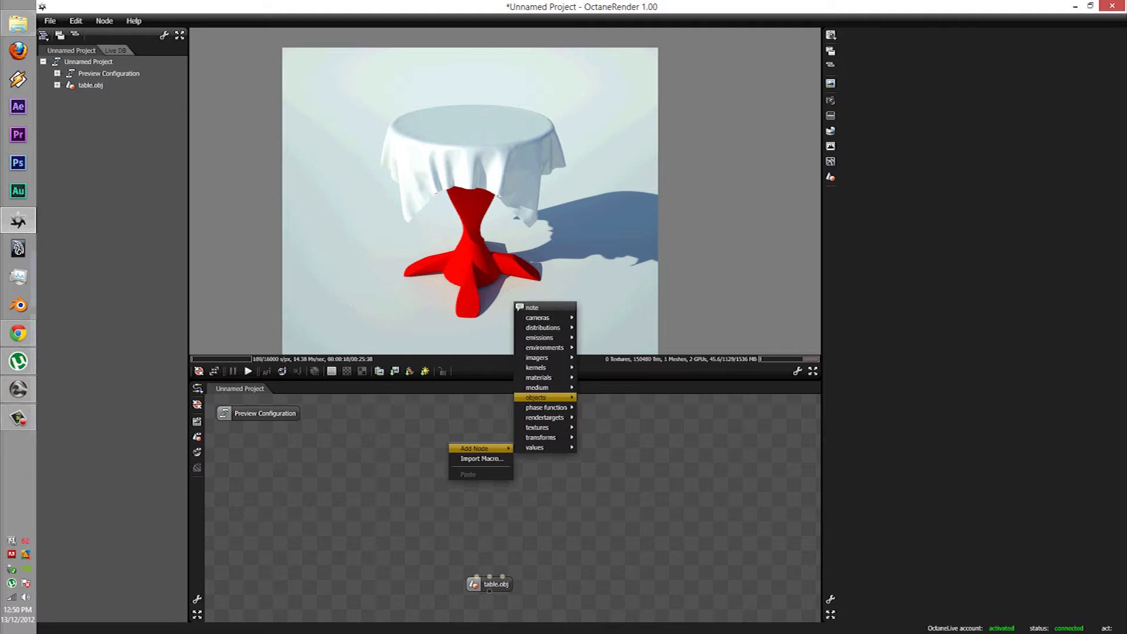
mouse_move(540, 387)
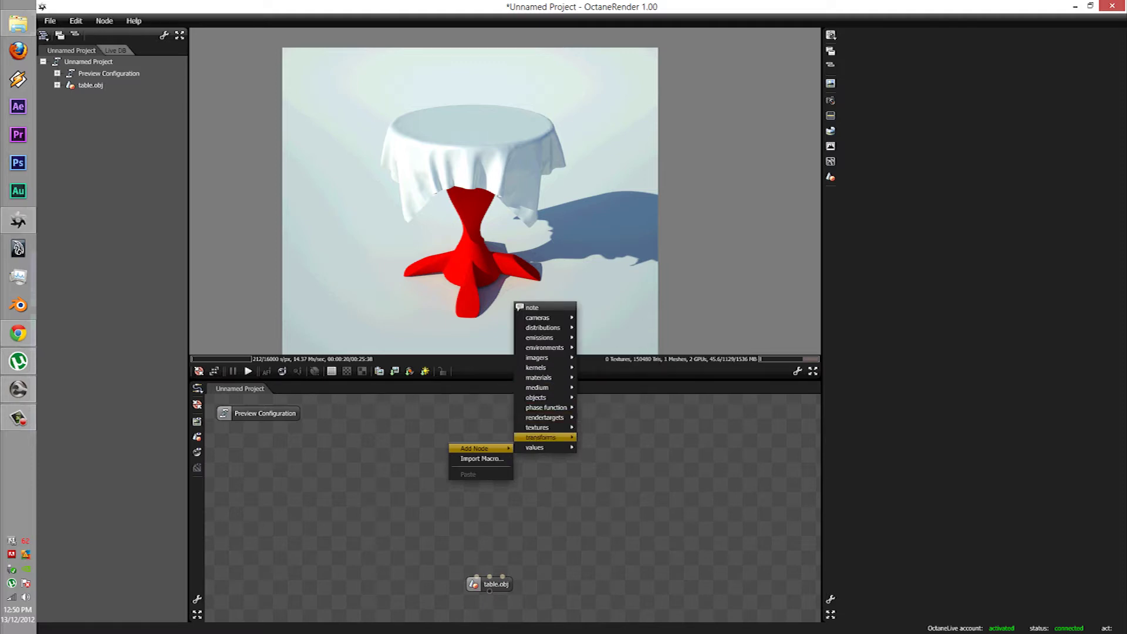
mouse_move(536, 447)
mouse_move(538, 427)
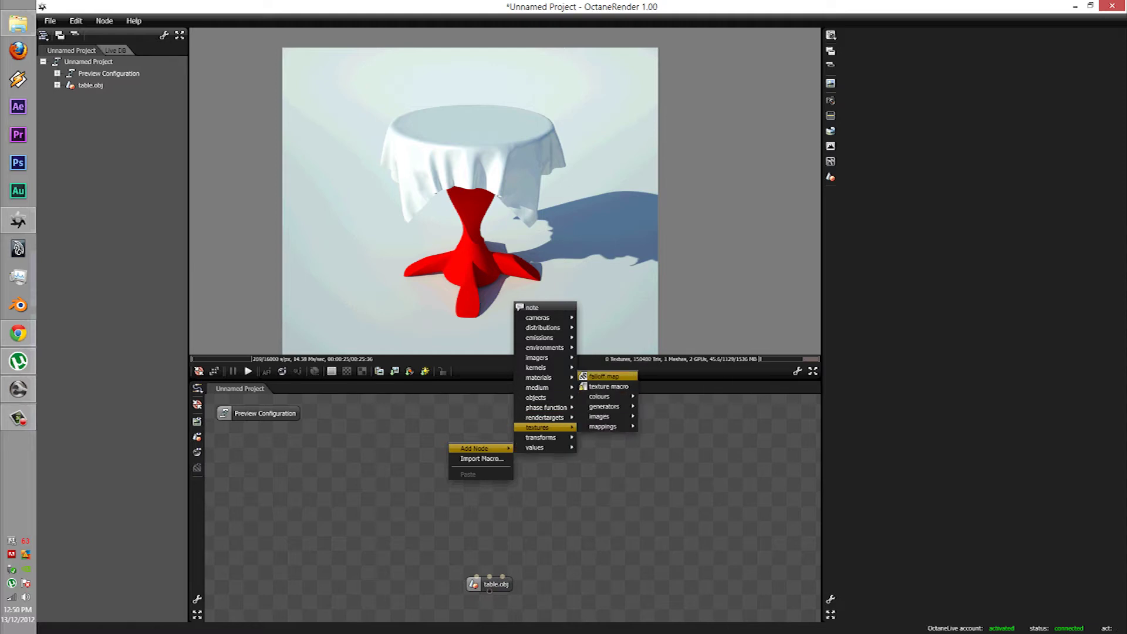
left_click(604, 376)
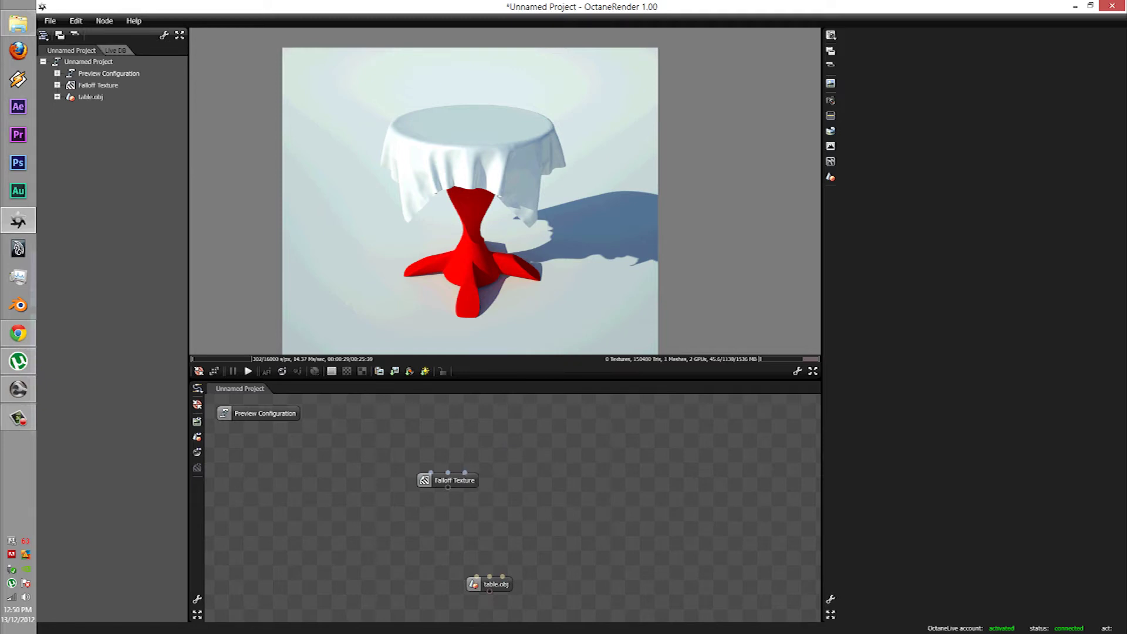
left_click_drag(460, 480, 514, 439)
Step: Add a diffuse material node between the falloff texture and table.obj, and duplicate it so two sit side by side
right_click(379, 499)
mouse_move(411, 503)
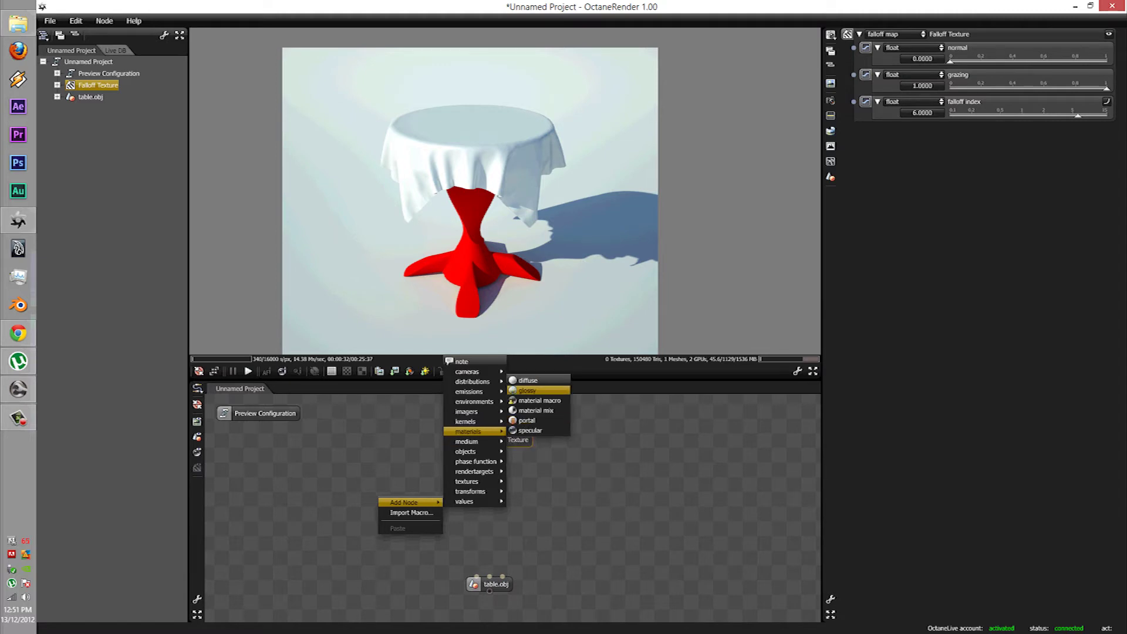
left_click(531, 379)
left_click_drag(391, 535, 463, 486)
key("ctrl+c")
key("ctrl+v")
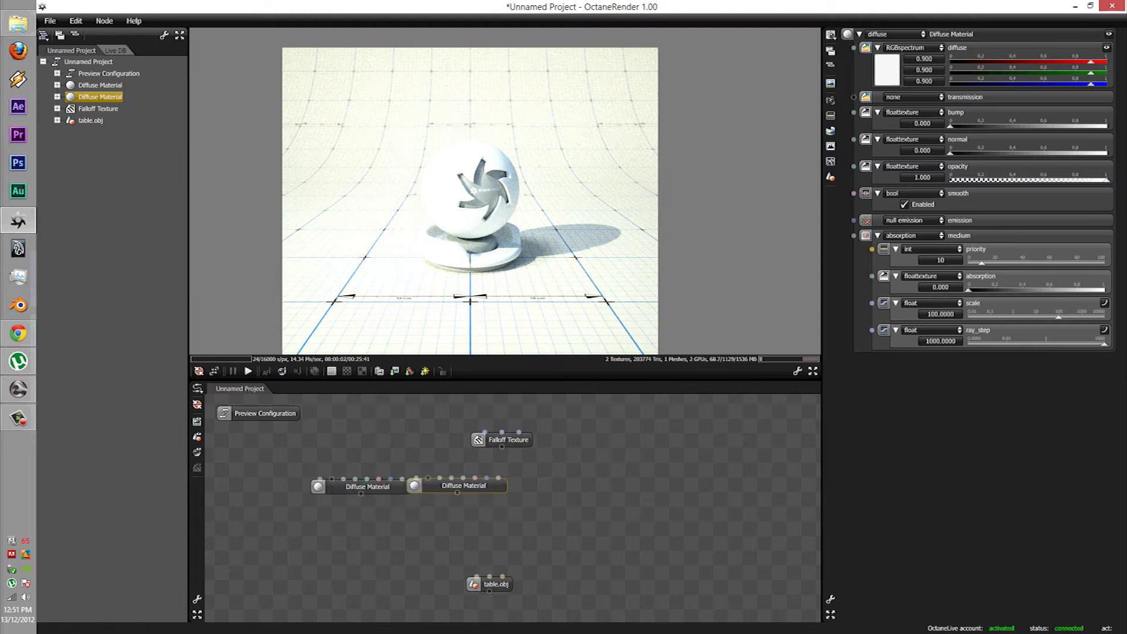
Step: Add a glossy material node and place it to the right of the two diffuse materials
right_click(525, 450)
mouse_move(552, 455)
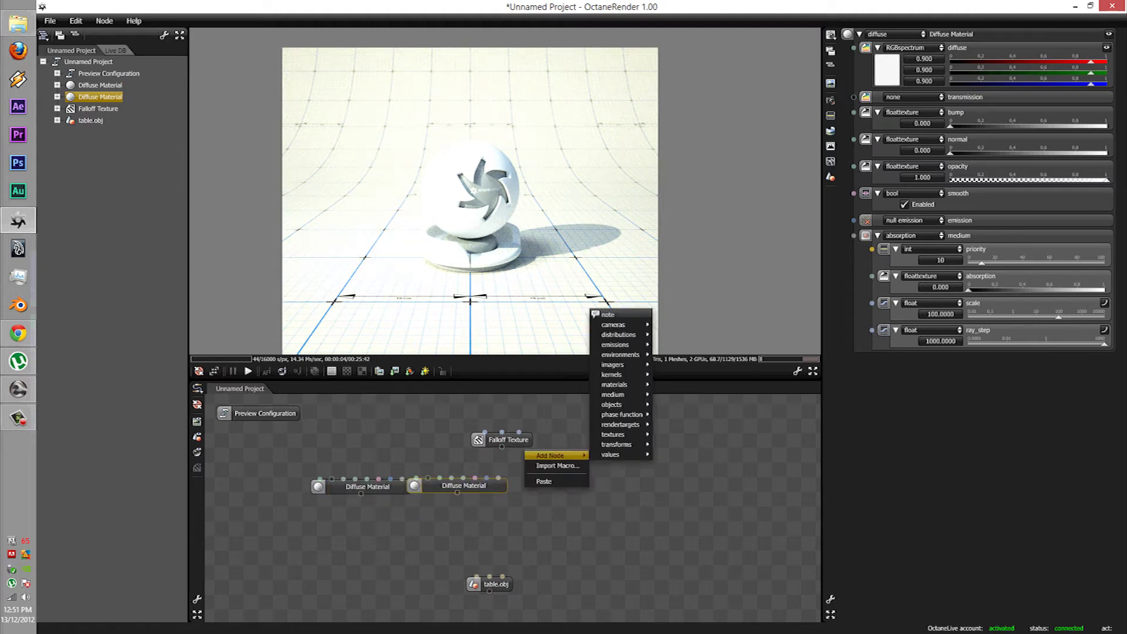
mouse_move(619, 384)
left_click(673, 343)
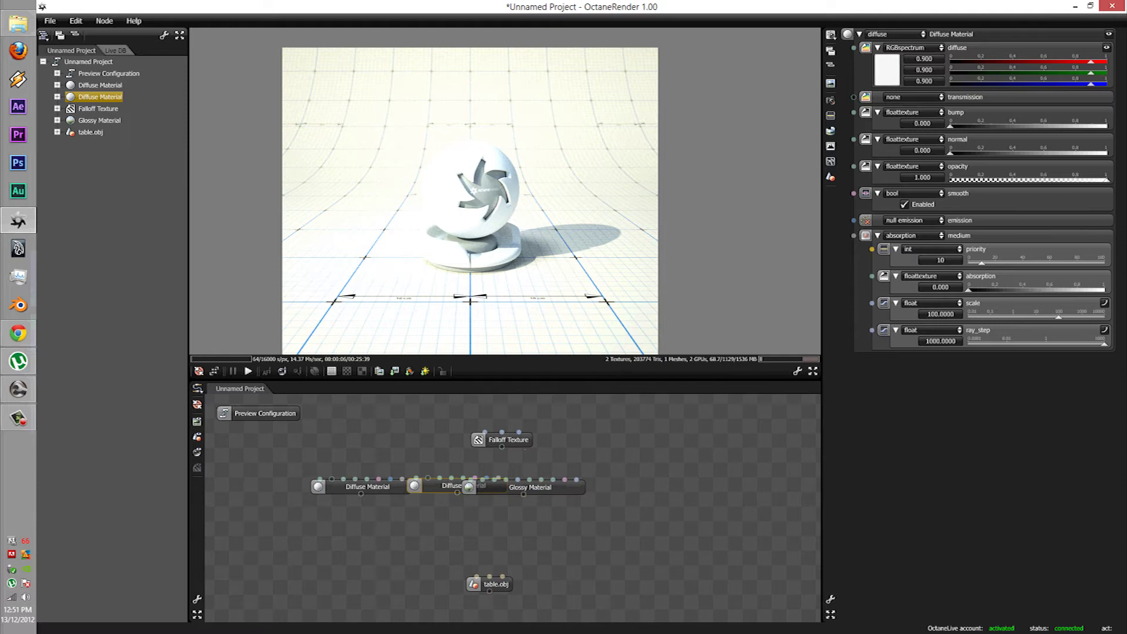
left_click_drag(618, 481, 619, 483)
Step: Move the falloff texture node higher above the materials and show its parameters
left_click_drag(509, 440, 519, 408)
left_click(543, 443)
left_click(519, 409)
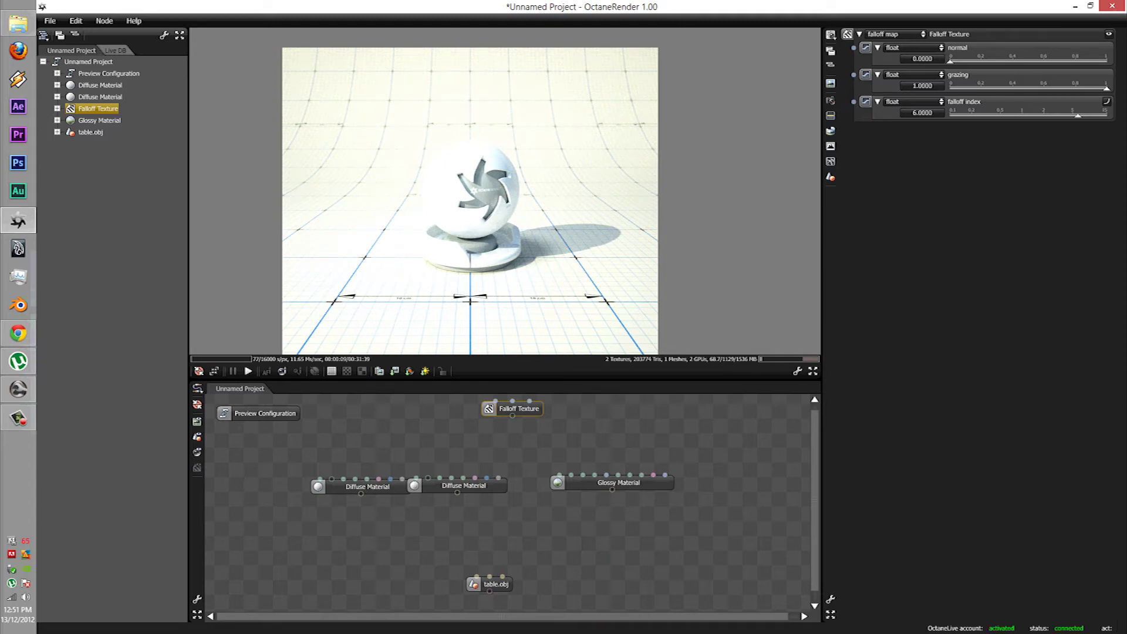
key("alt+Tab")
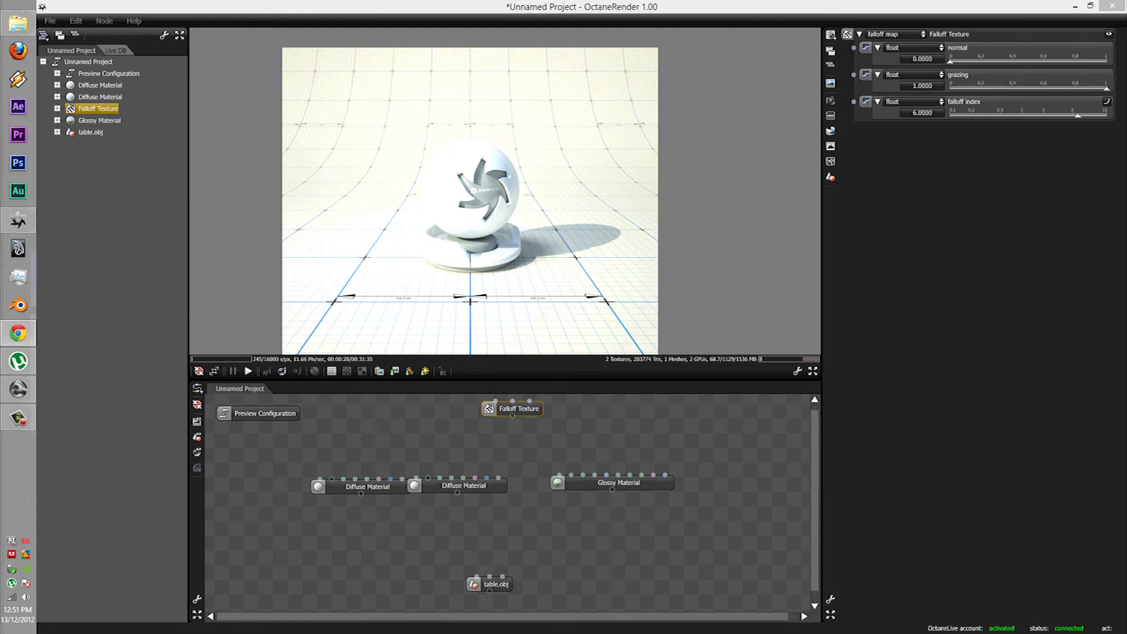
left_click(511, 449)
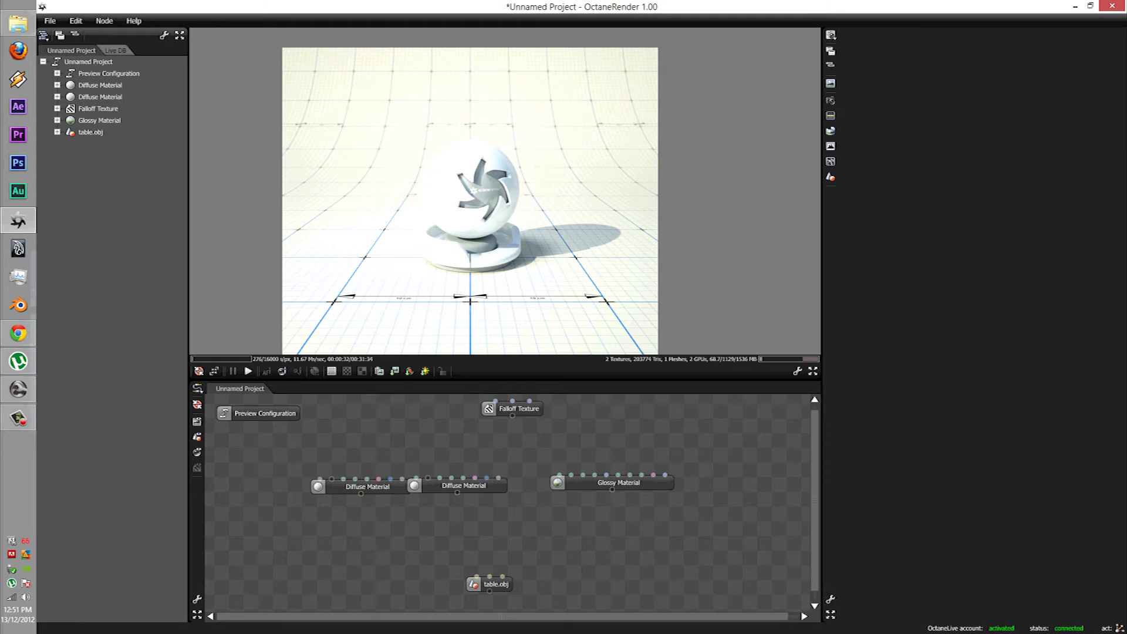
Step: Add a material mix node and place it below the two diffuse material nodes
right_click(435, 419)
mouse_move(460, 423)
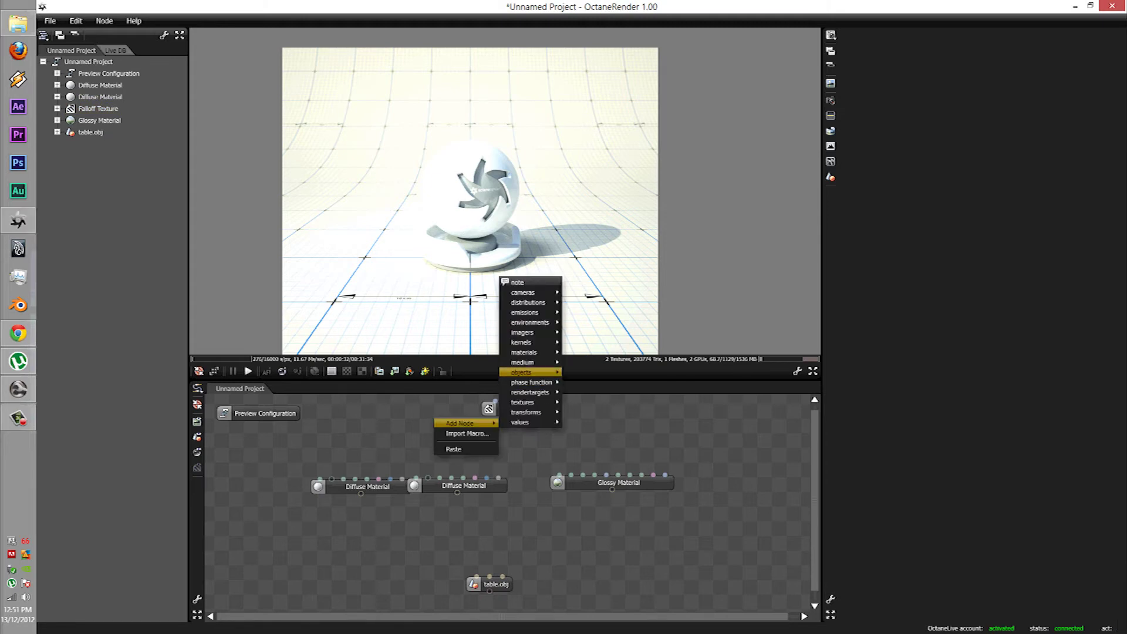
mouse_move(528, 352)
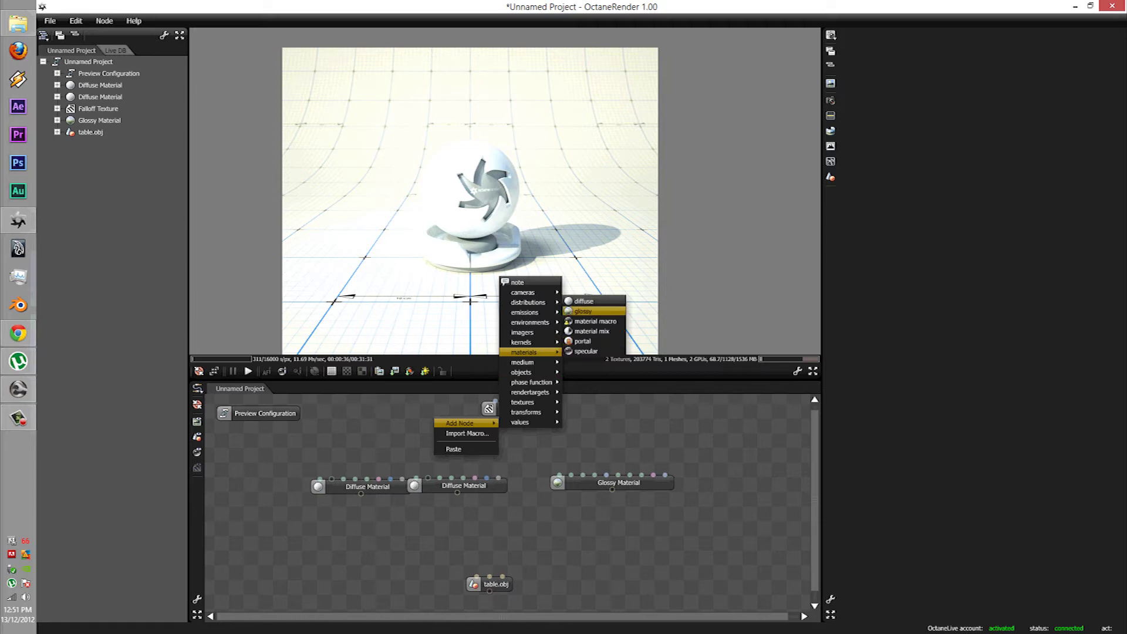
left_click(592, 331)
left_click_drag(438, 455, 414, 522)
Step: Wire the falloff texture and both diffuse materials into the mix material, and connect the mix to table.obj's Material.002 input
left_click_drag(512, 415, 399, 515)
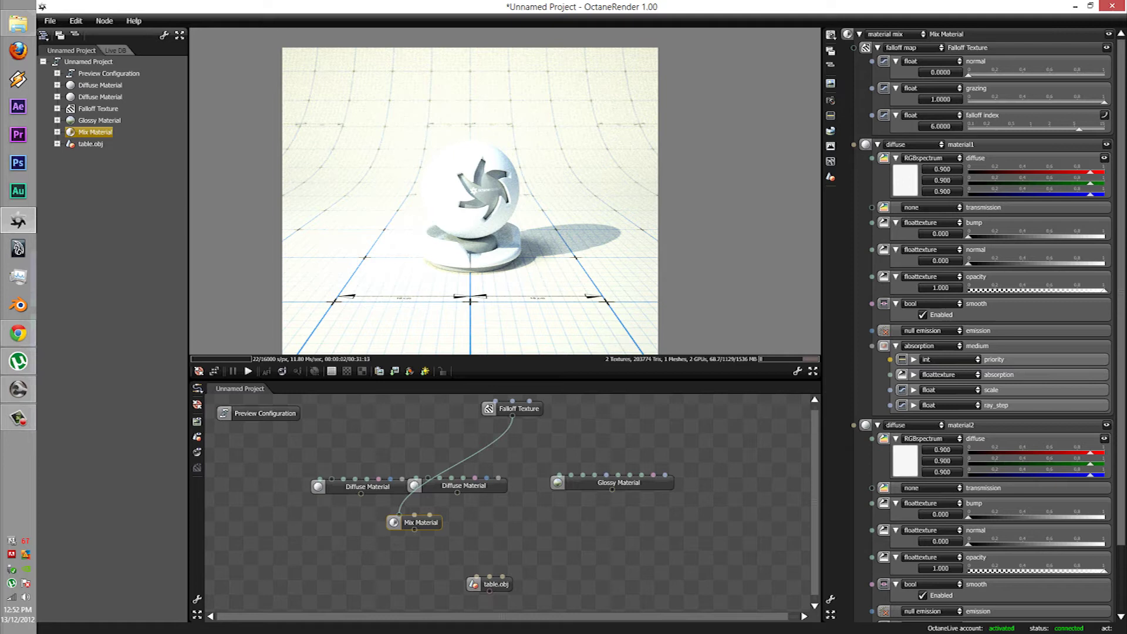
left_click_drag(415, 511, 361, 494)
left_click_drag(456, 493, 430, 515)
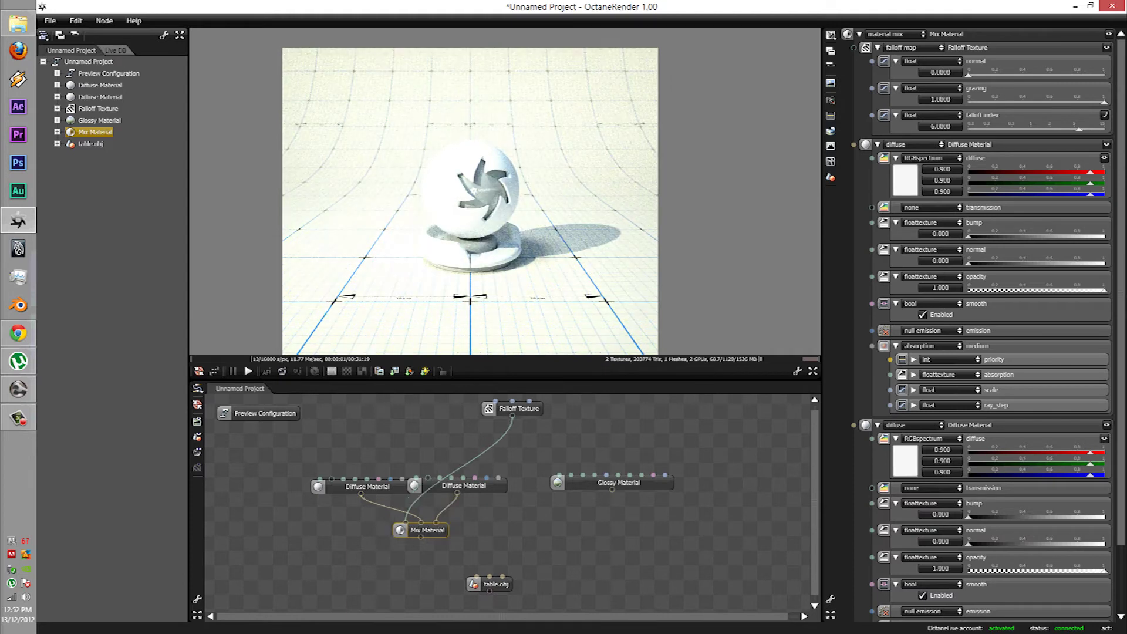
left_click_drag(427, 529, 502, 576)
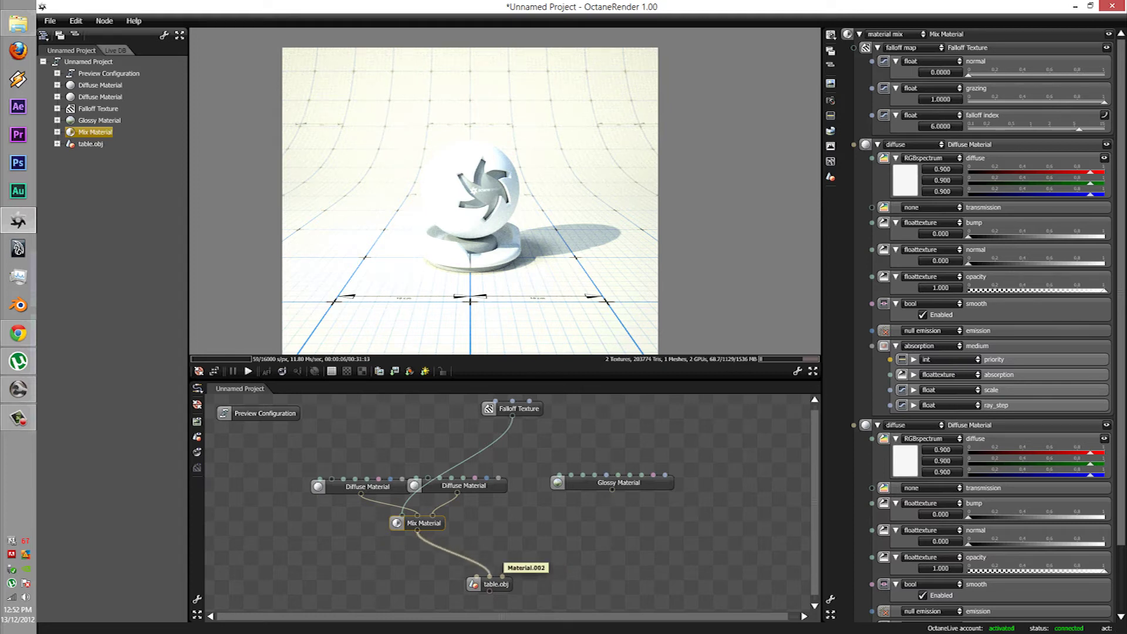
Step: Show table.obj in the render and set the mix material's first diffuse colour to cyan, hex 00DCF3
left_click(499, 581)
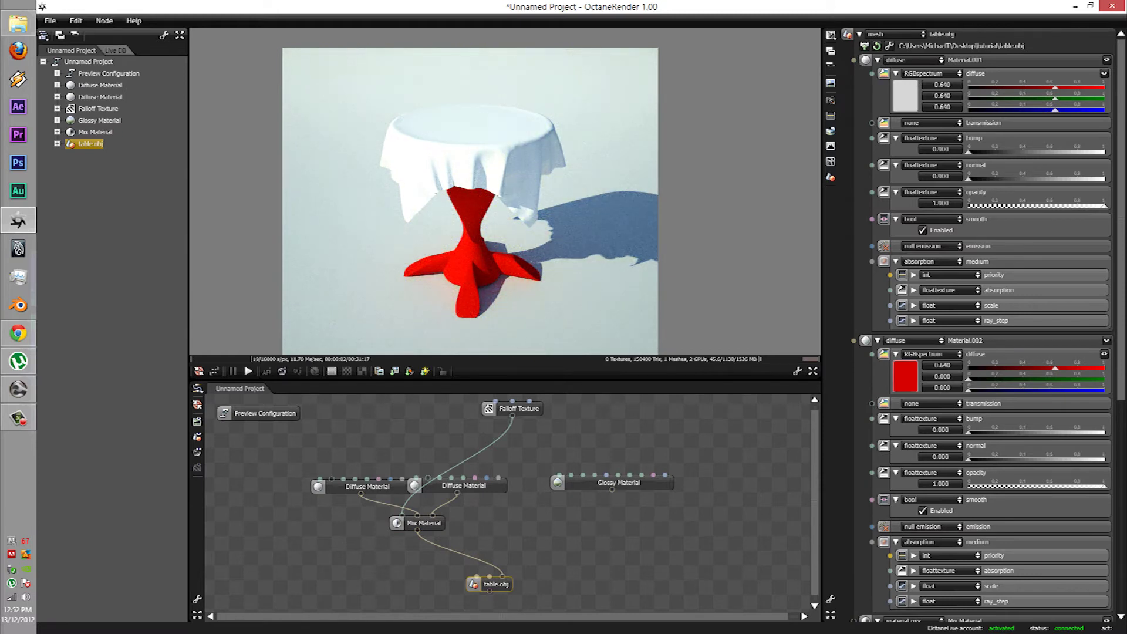
left_click(503, 576)
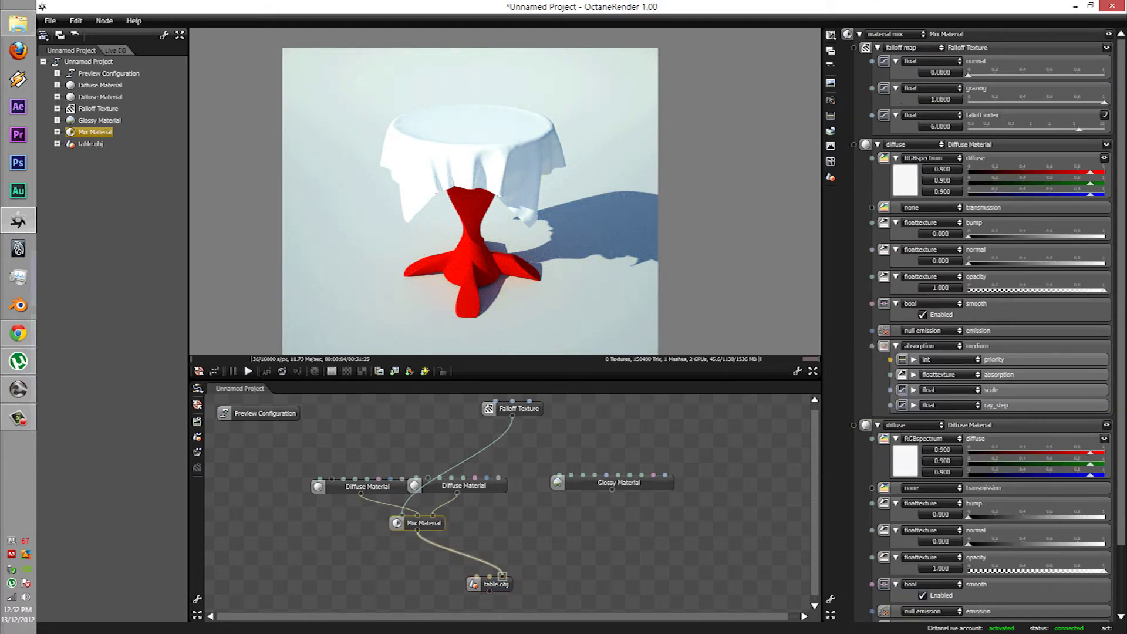
left_click(905, 180)
left_click_drag(969, 215, 955, 213)
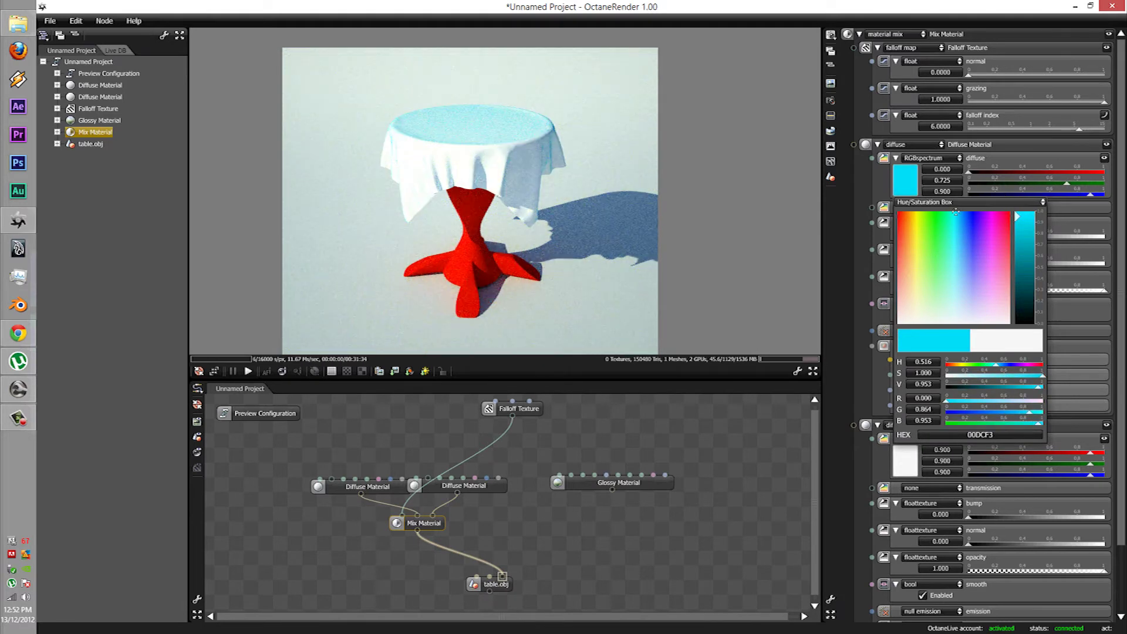
Step: Set the mix material's second diffuse colour to saturated blue, hex 0044F3
left_click(893, 34)
left_click(904, 461)
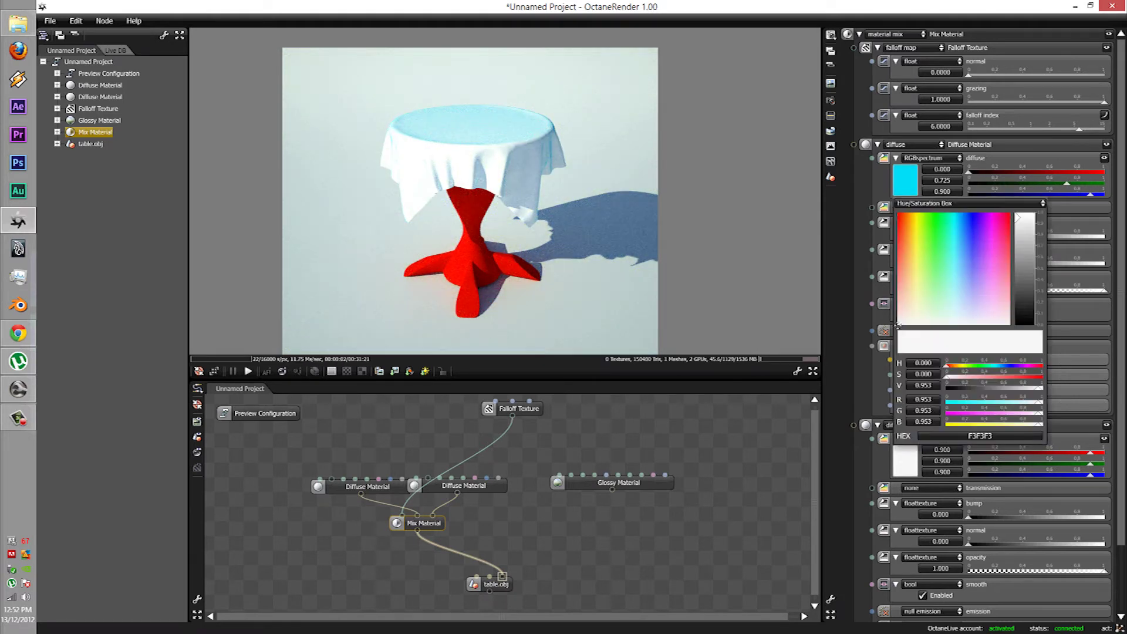
left_click(968, 212)
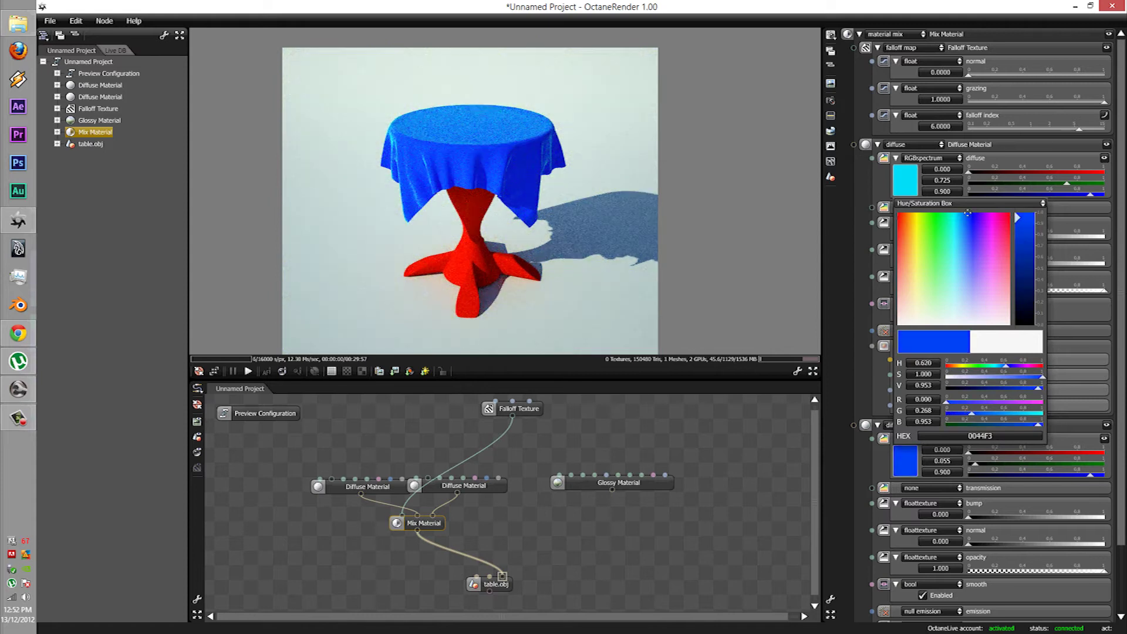
Step: Lighten the mix material's first diffuse colour to pale cyan, hex 92F3ED
left_click(904, 181)
left_click(905, 180)
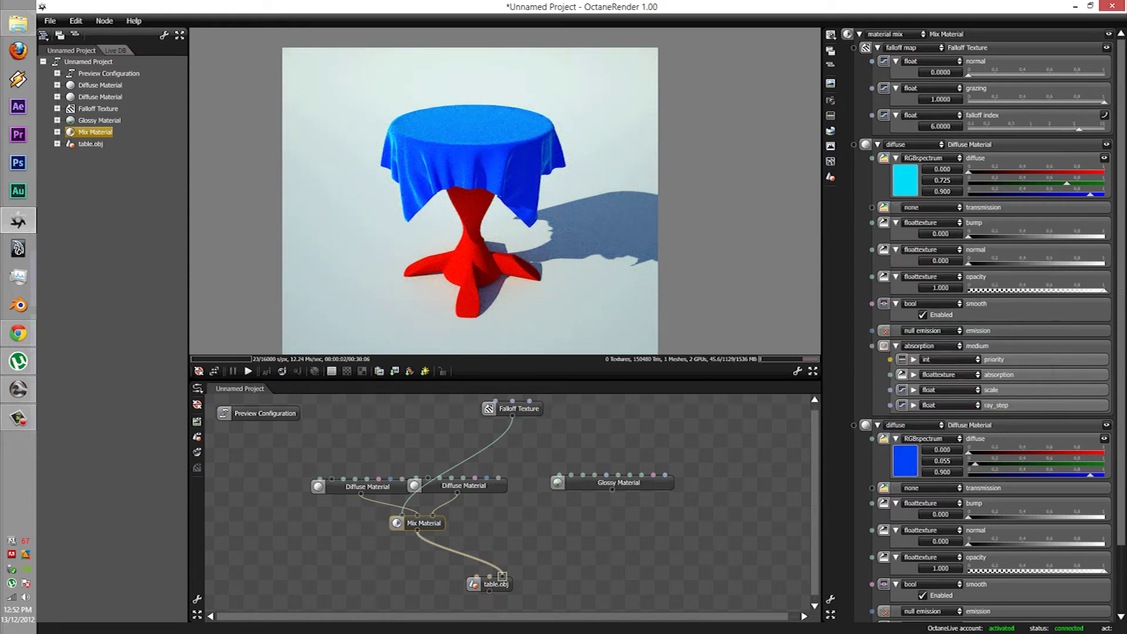
left_click(904, 180)
left_click(952, 258)
left_click(952, 280)
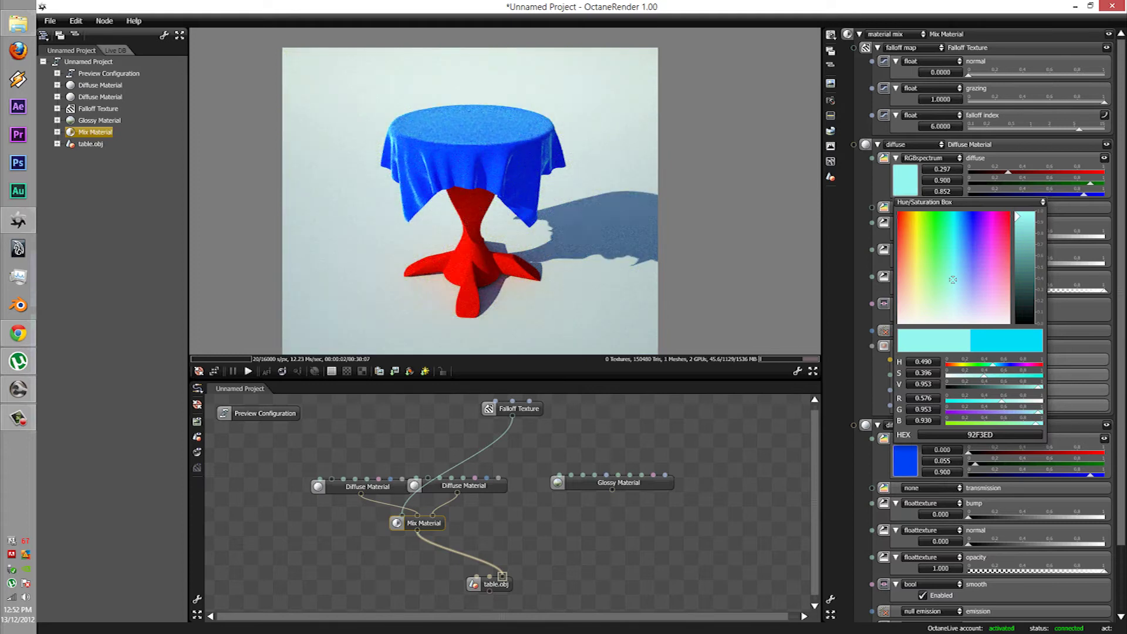
Step: Examine the falloff blend between the two diffuse colours on the rendered tablecloth, close up and from farther away
left_click(505, 196)
scroll(504, 196, "down", 1)
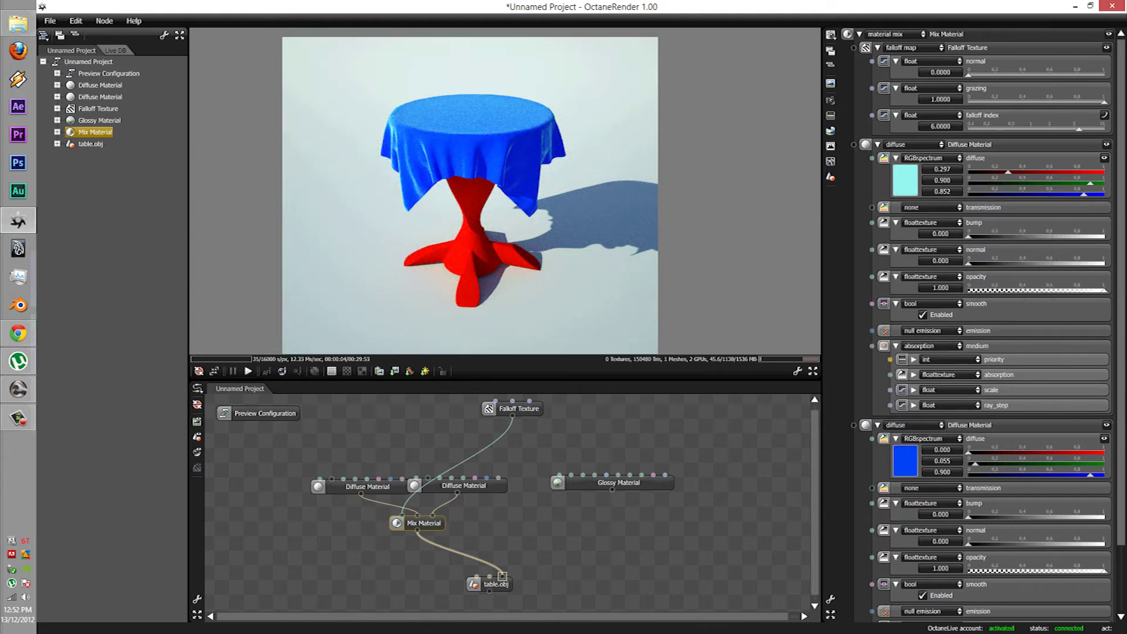
scroll(427, 134, "up", 1, "ctrl")
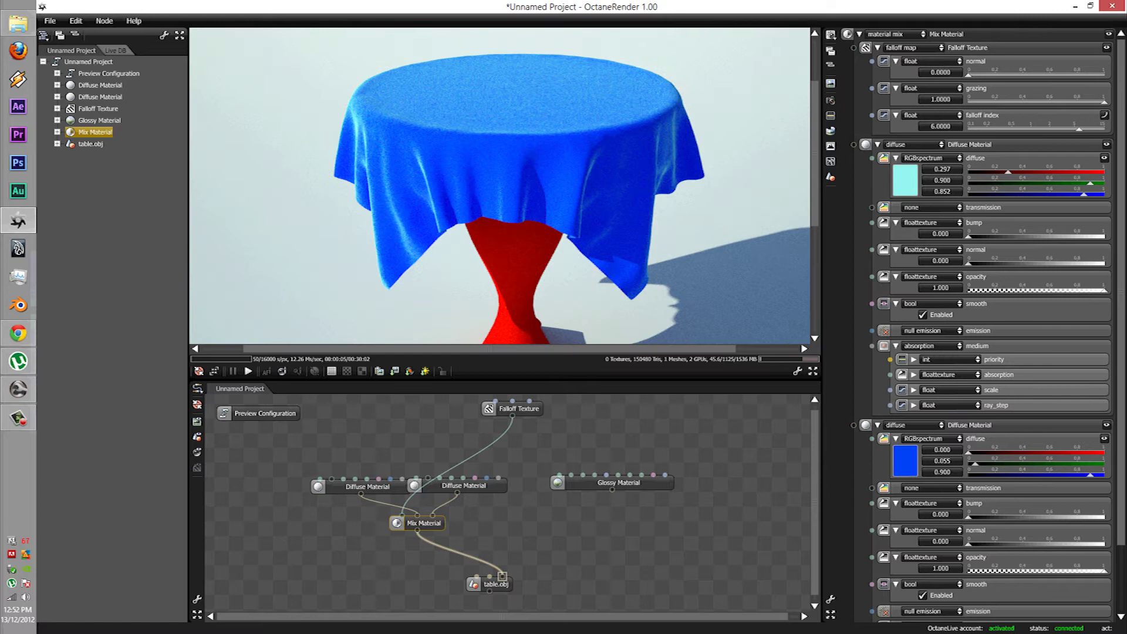
scroll(428, 134, "down", 1, "ctrl")
scroll(496, 133, "up", 1, "ctrl")
mouse_move(495, 134)
left_mouse_down("ctrl")
mouse_move(493, 150)
mouse_move(517, 139)
left_mouse_up("ctrl")
scroll(473, 152, "down", 1, "ctrl")
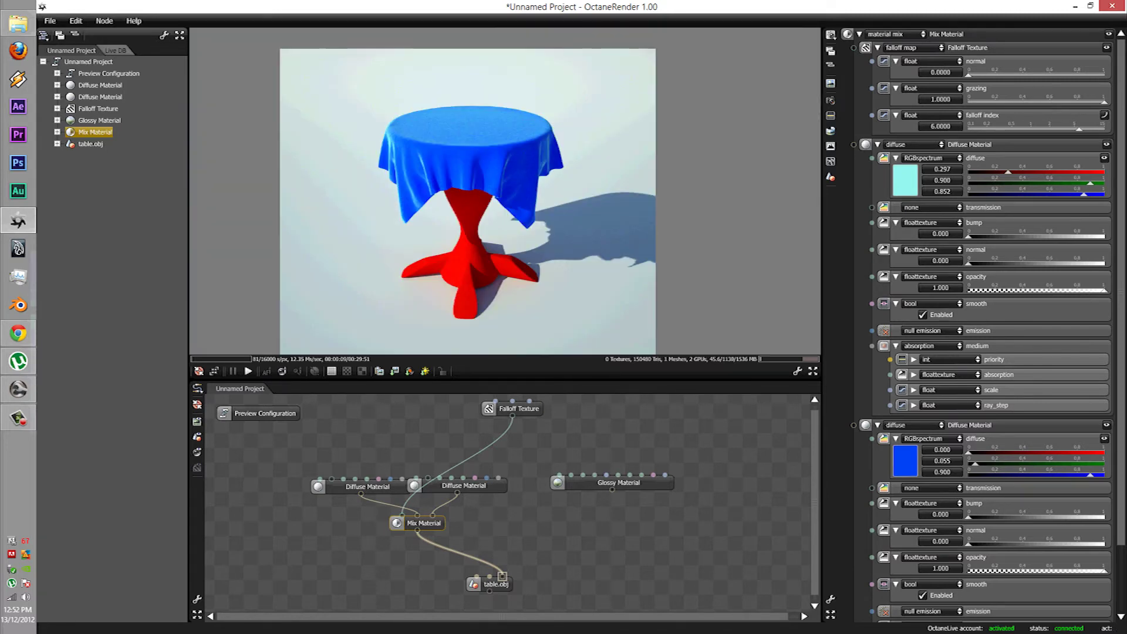
scroll(500, 185, "up", 1)
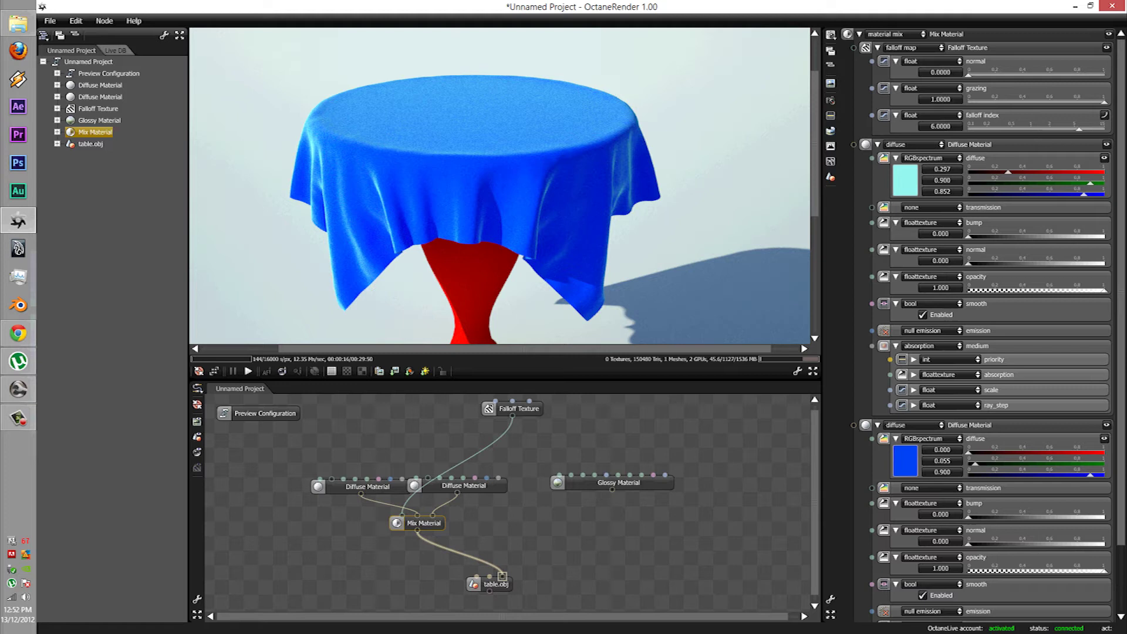
Step: Disconnect the falloff texture from the mix material and change the first diffuse colour to a more saturated light cyan
left_click_drag(511, 416, 473, 451)
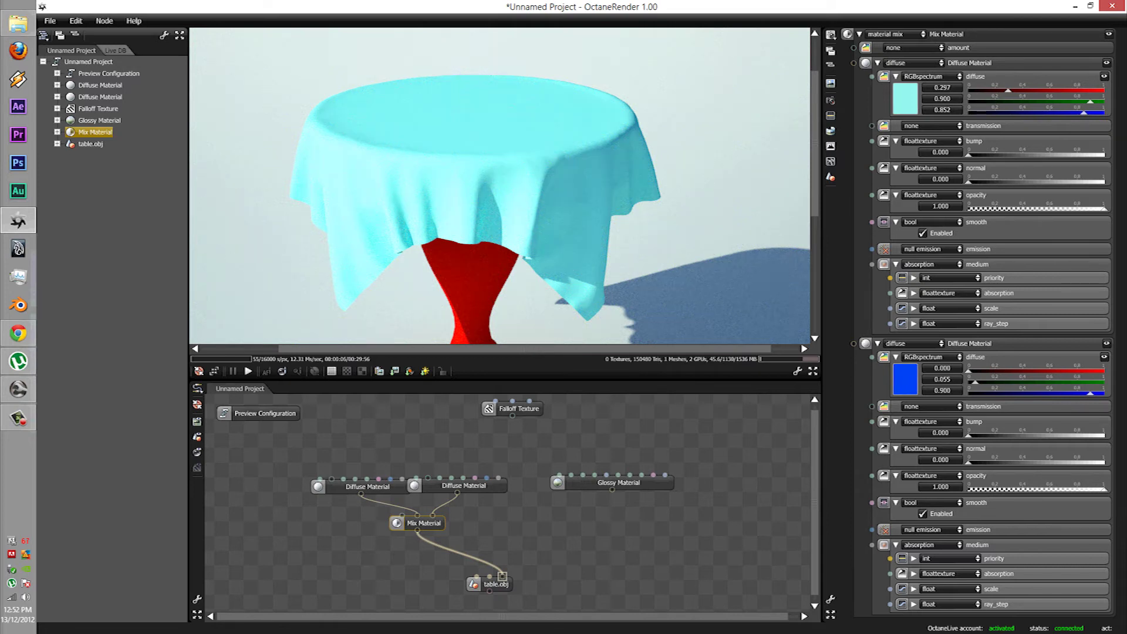
left_click(904, 98)
left_click(971, 131)
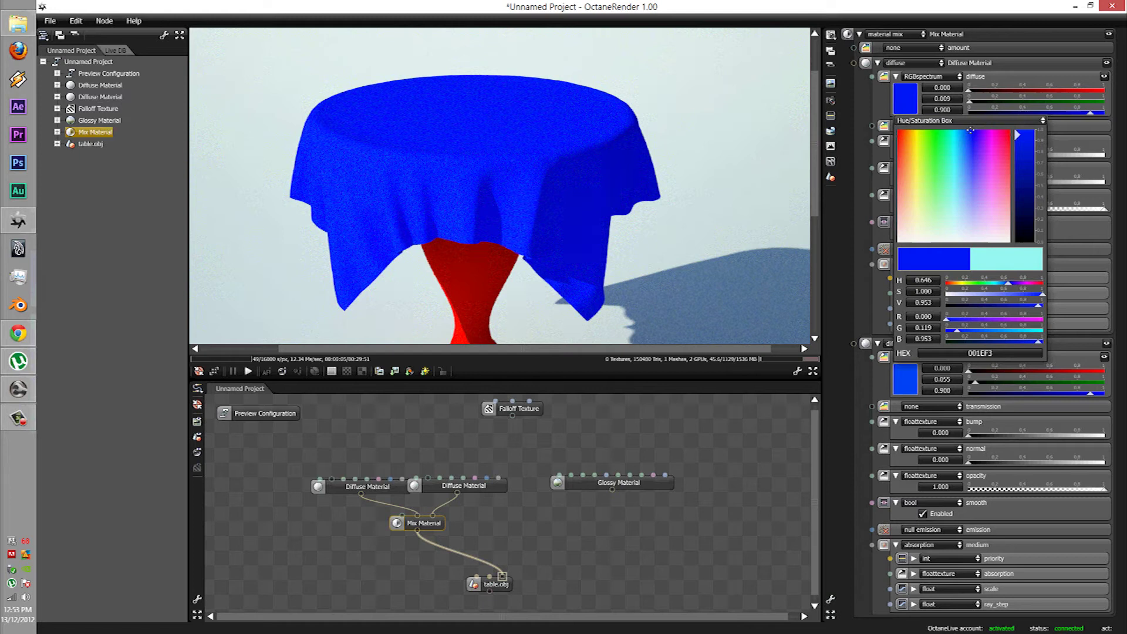
left_click(954, 181)
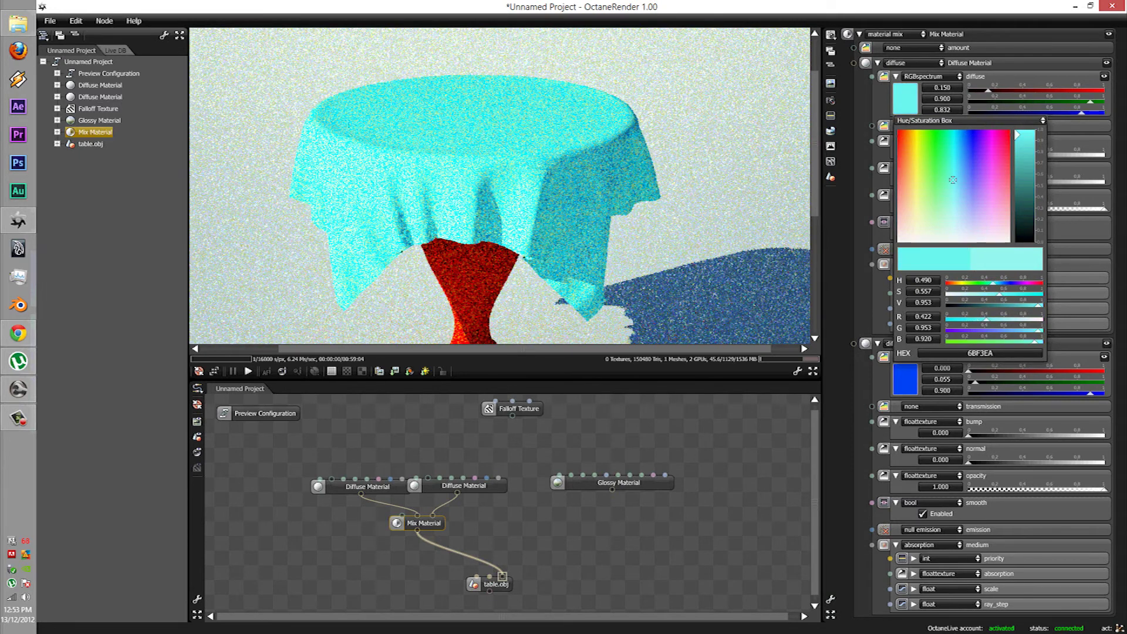
Step: Reconnect the falloff texture to the mix material's amount input and inspect the tablecloth's folds and edges in the render
left_click_drag(512, 416, 398, 516)
left_click_drag(513, 416, 402, 516)
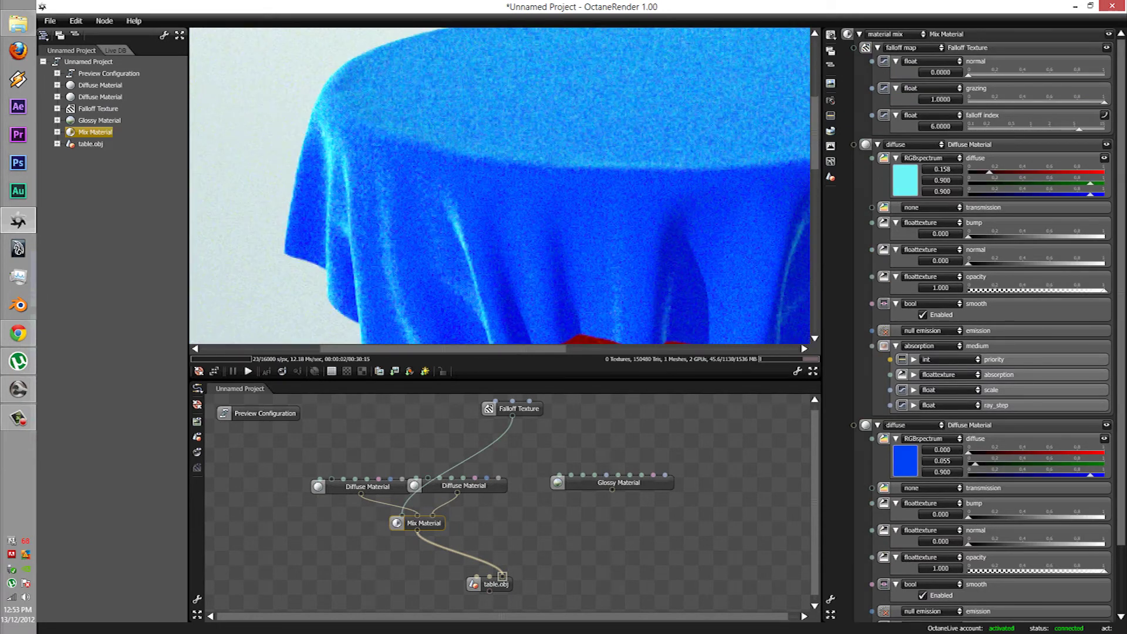
scroll(500, 185, "up", 3)
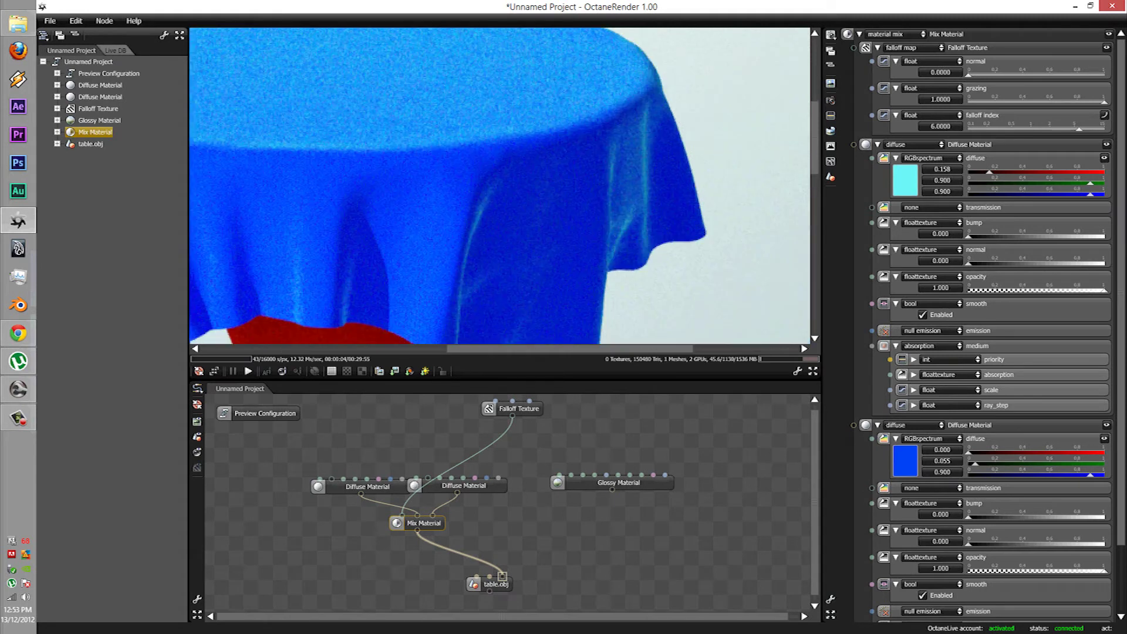
scroll(500, 184, "down", 3)
scroll(500, 185, "down", 2)
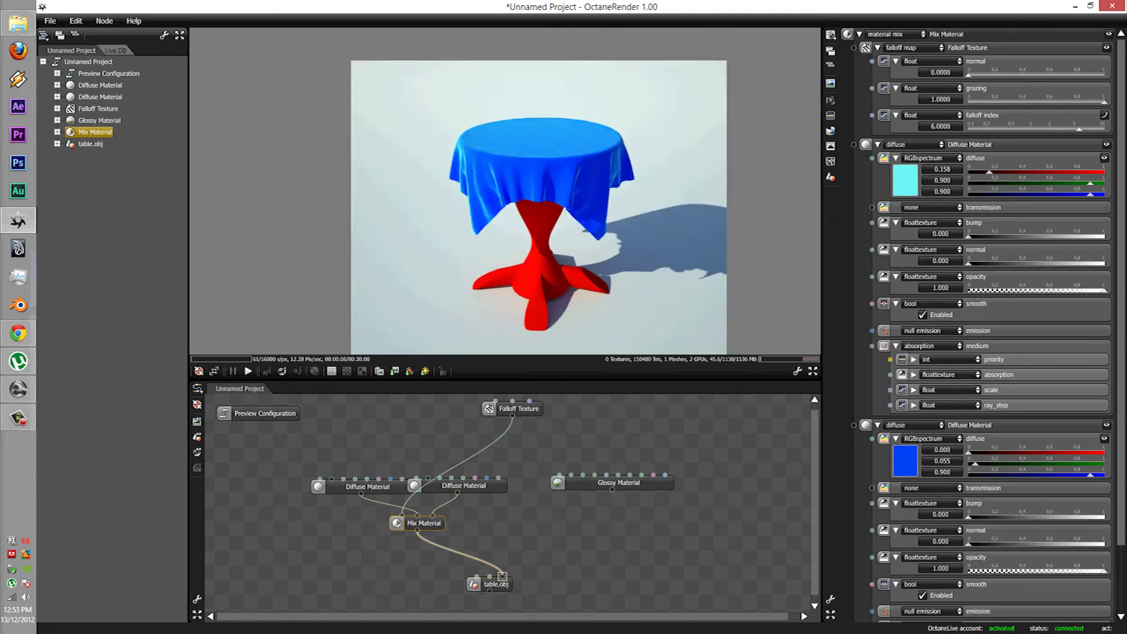
scroll(500, 185, "up", 2)
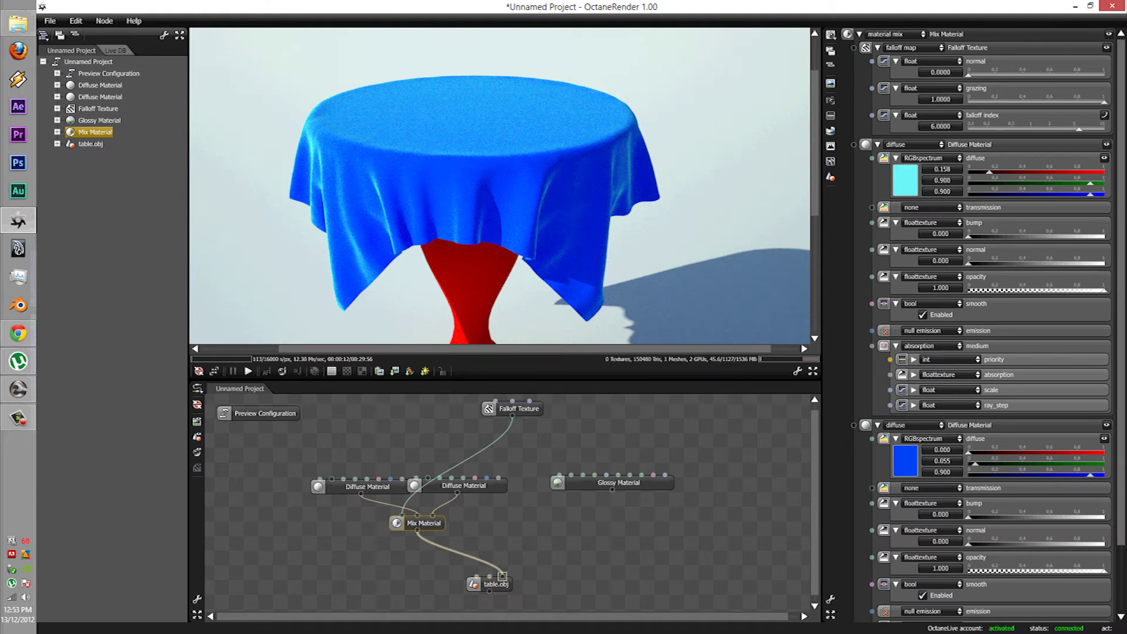
Step: Set the falloff texture's normal value to 0.0824 and its falloff index to 1.3836
left_click(518, 408)
mouse_move(950, 61)
left_mouse_down()
mouse_move(1067, 61)
mouse_move(962, 61)
left_mouse_up()
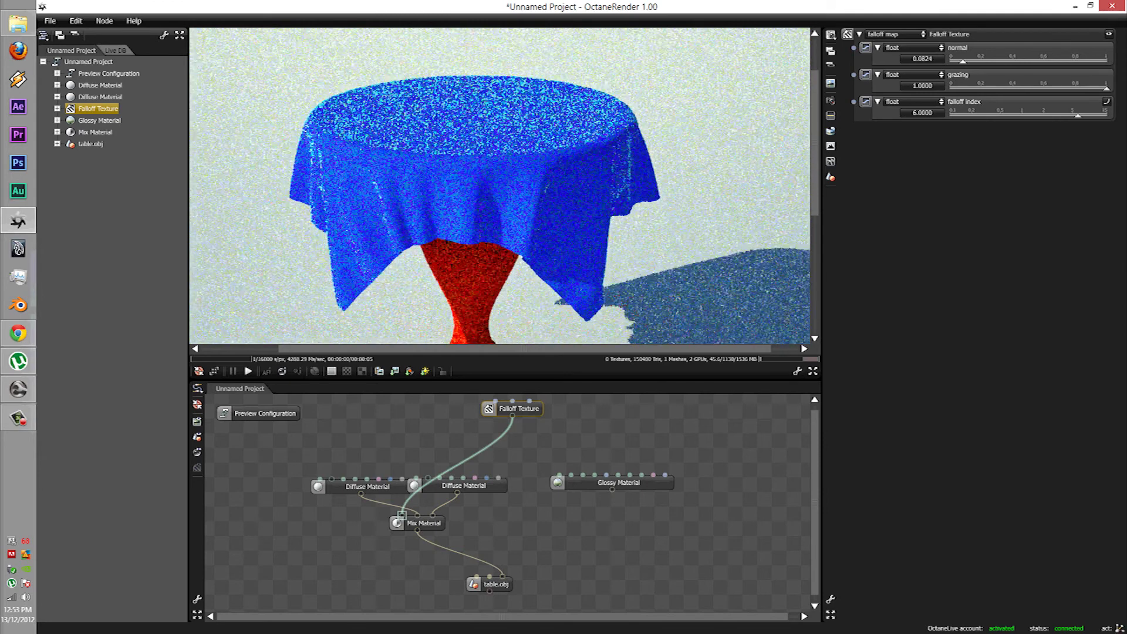
left_click_drag(1078, 115, 1031, 115)
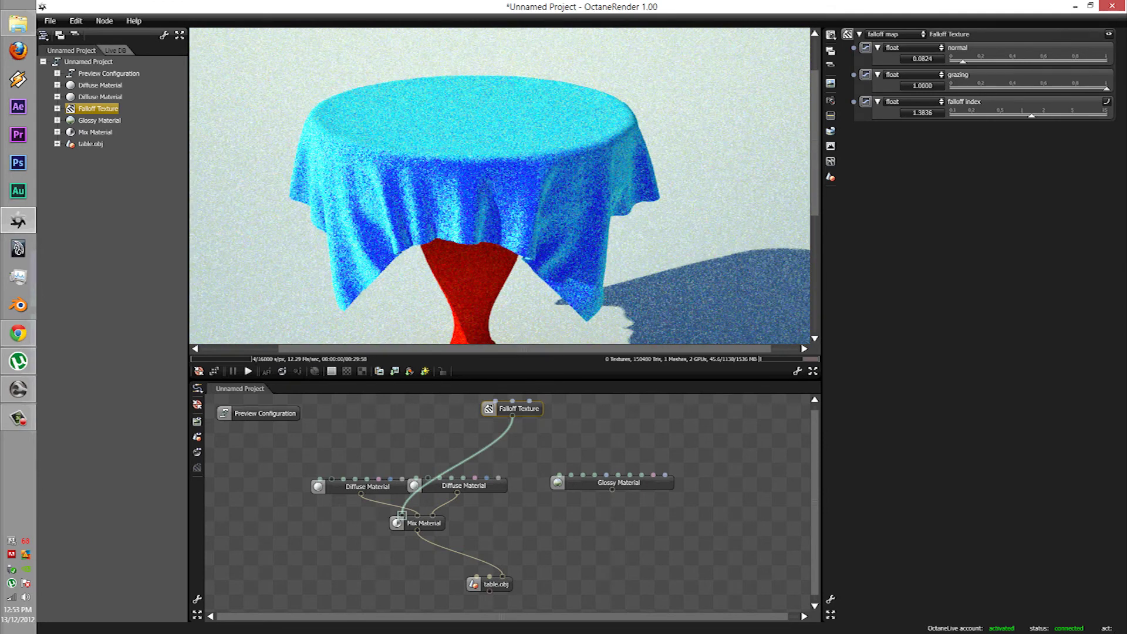
Step: Try several lower grazing values on the falloff texture, ending at 0.5169
left_click_drag(1106, 88, 1021, 89)
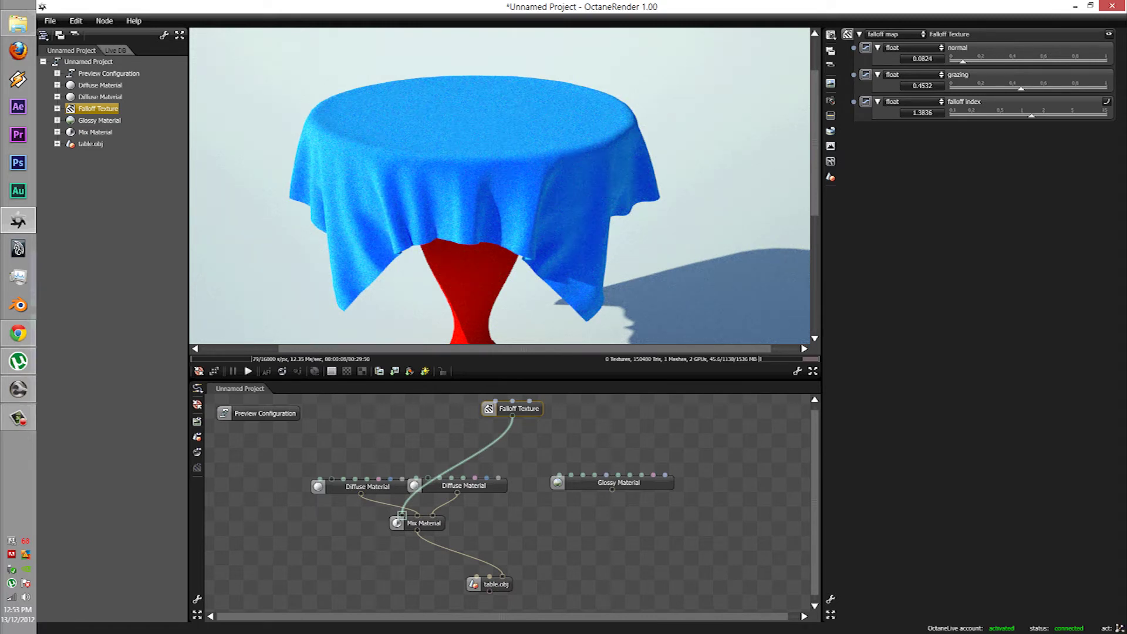
mouse_move(1020, 89)
left_mouse_down()
mouse_move(999, 88)
mouse_move(1079, 88)
mouse_move(1002, 88)
left_mouse_up()
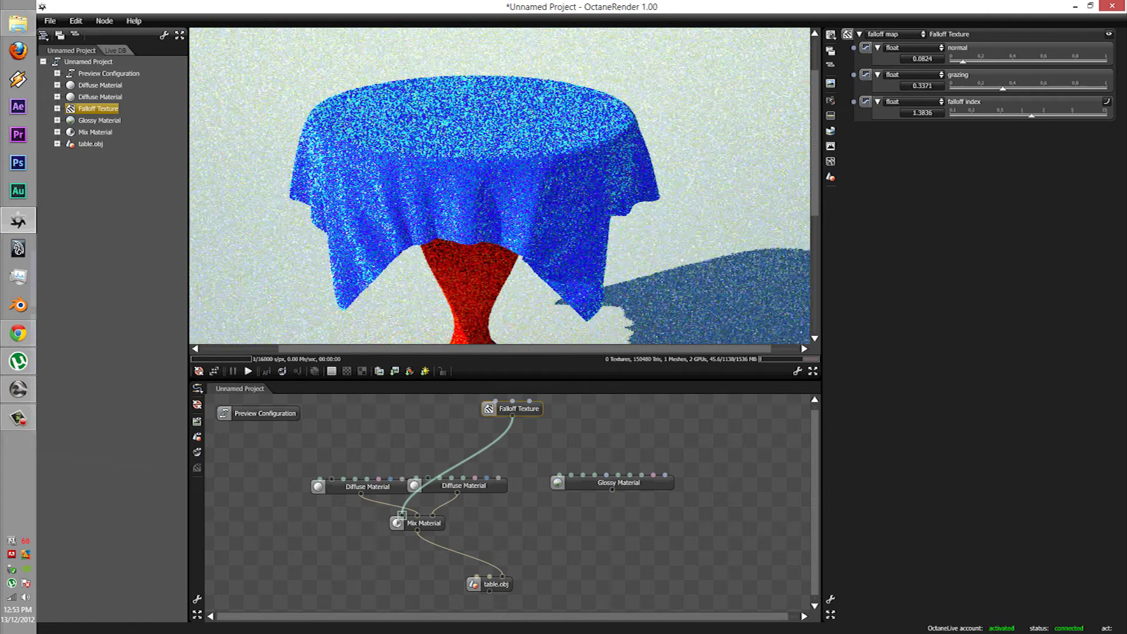
left_click_drag(1003, 89, 1031, 89)
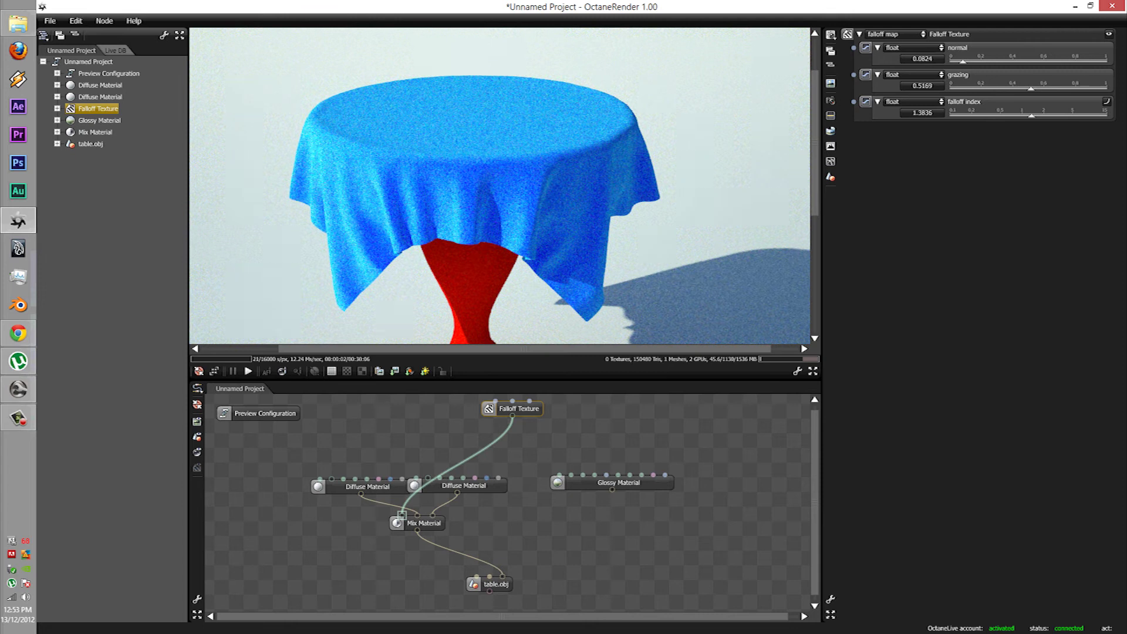
Step: Examine how the adjusted falloff shades the tablecloth, both close up and with the whole table in view
scroll(380, 204, "down", 1, "ctrl")
scroll(505, 187, "up", 1)
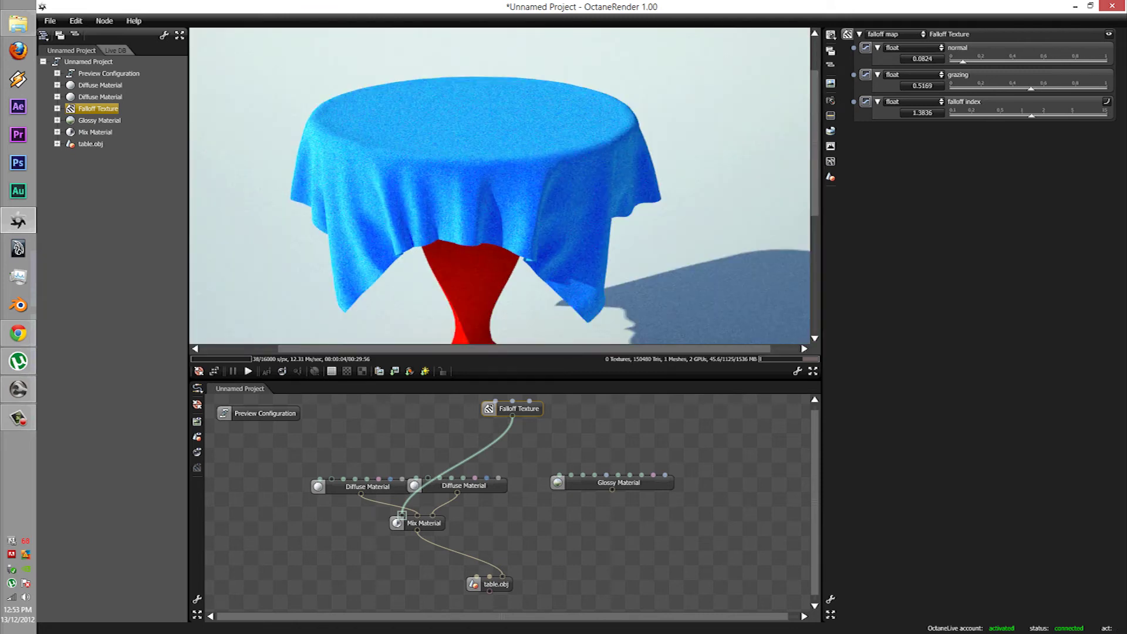
scroll(504, 188, "up", 1)
scroll(505, 188, "down", 2)
scroll(505, 188, "up", 1)
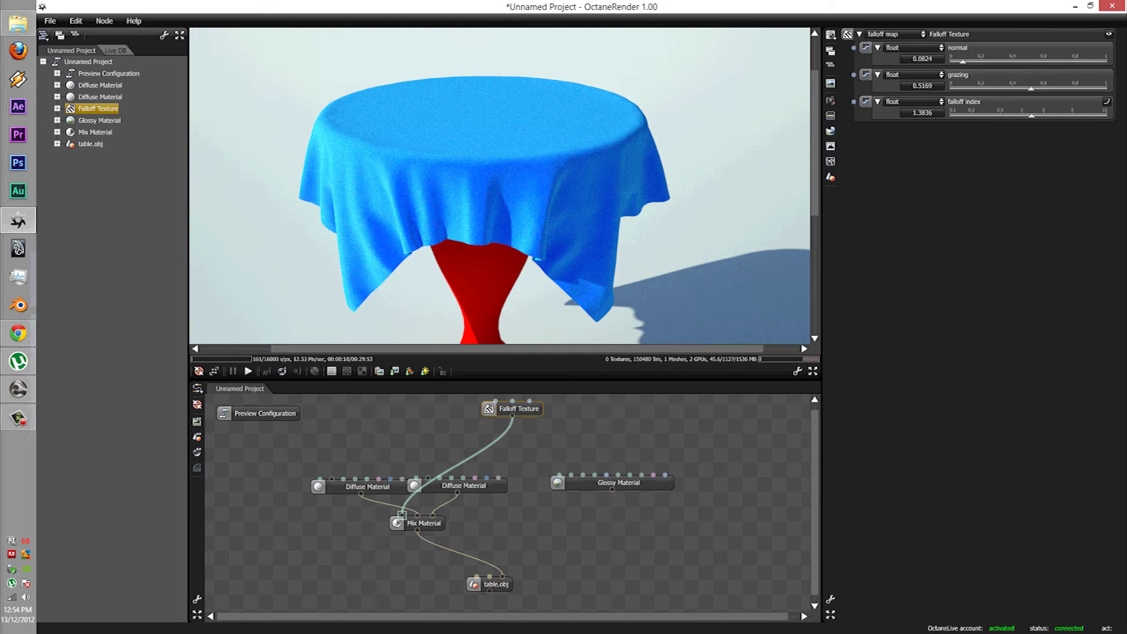
scroll(444, 121, "up", 1, "ctrl")
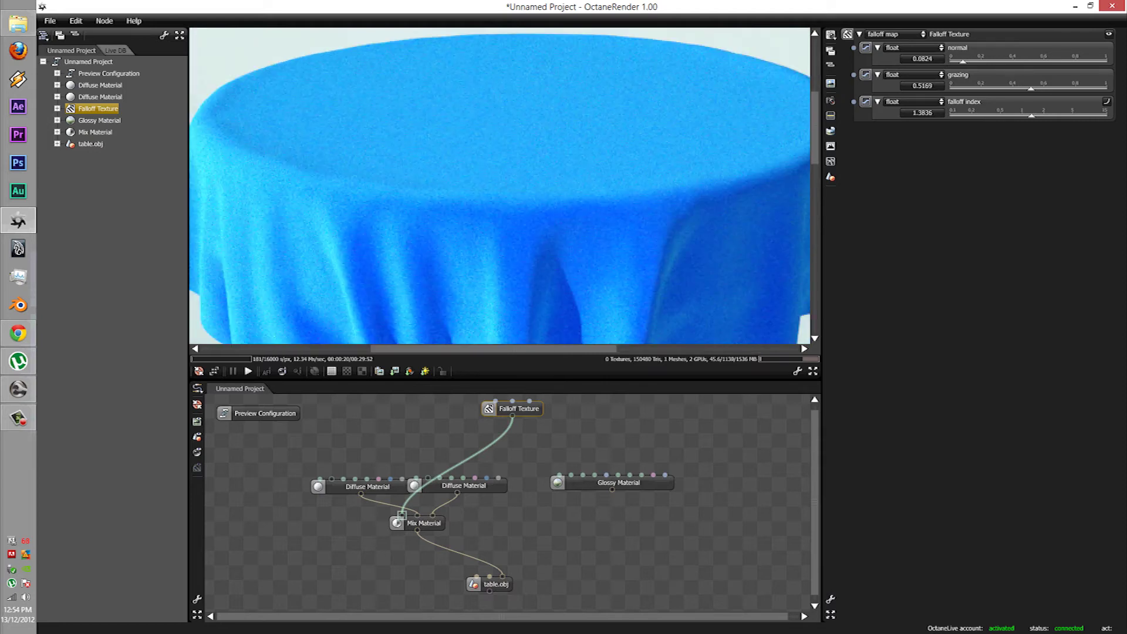
scroll(443, 121, "down", 2, "ctrl")
left_click_drag(443, 121, 459, 111, "ctrl")
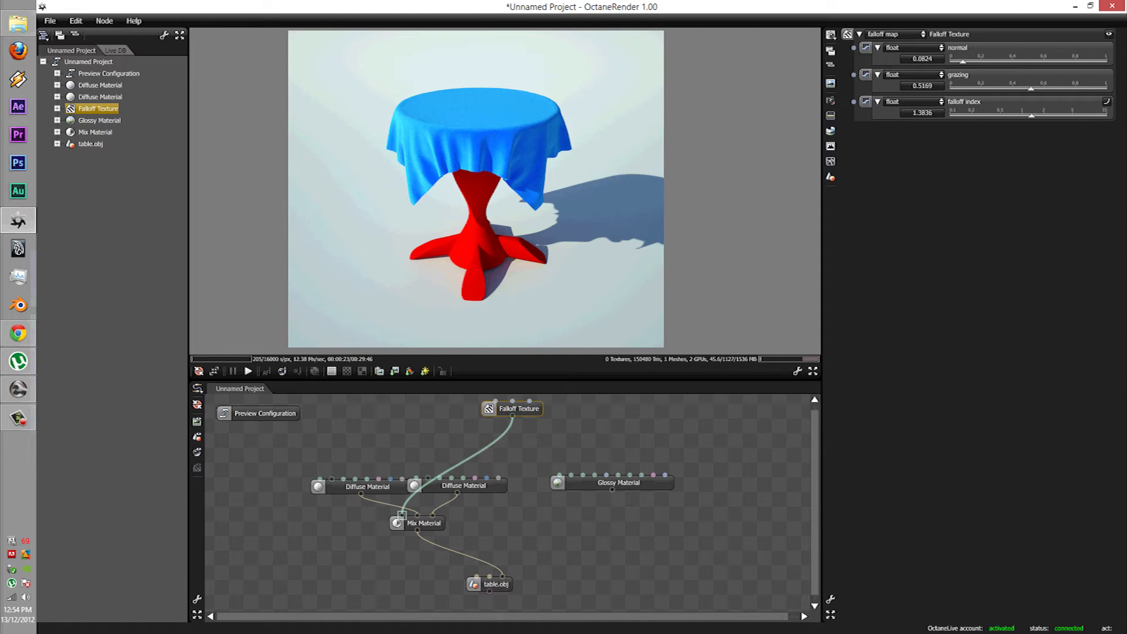
key("alt+Tab")
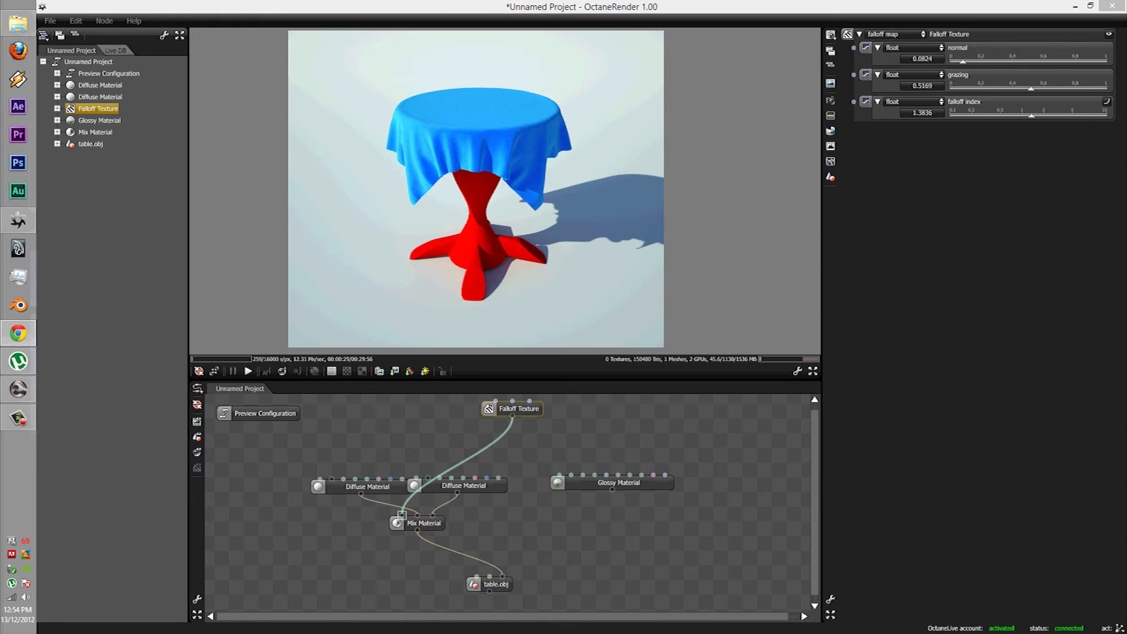
key("alt+Tab")
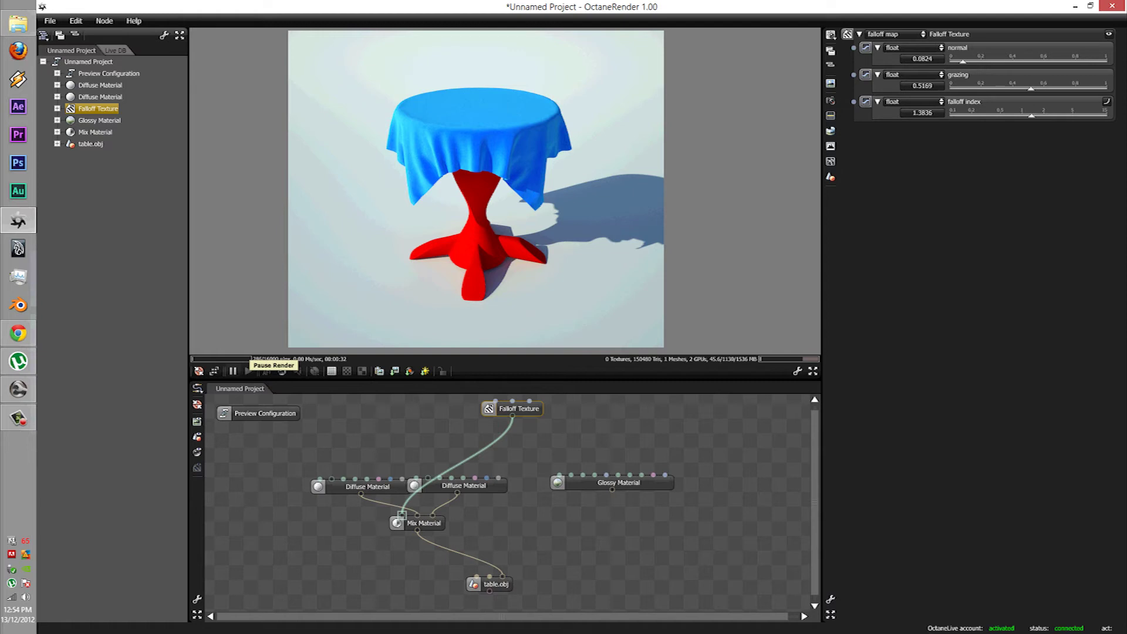
Step: Resume the paused render and connect the glossy material to table.obj's tablecloth material input in place of the mix
left_click(232, 371)
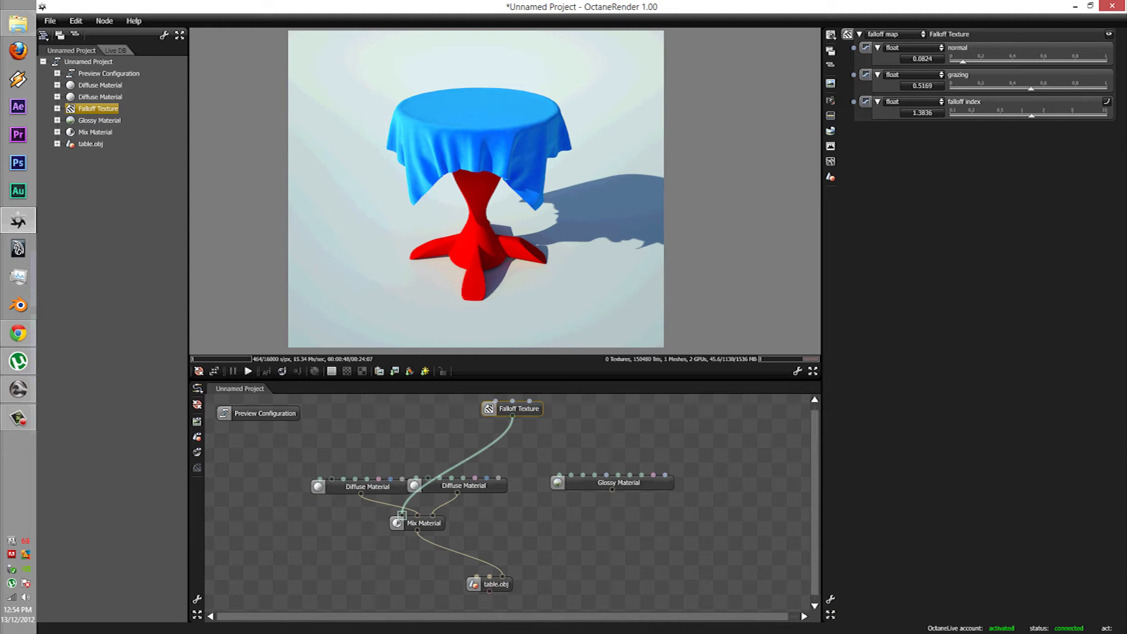
left_click_drag(612, 490, 503, 576)
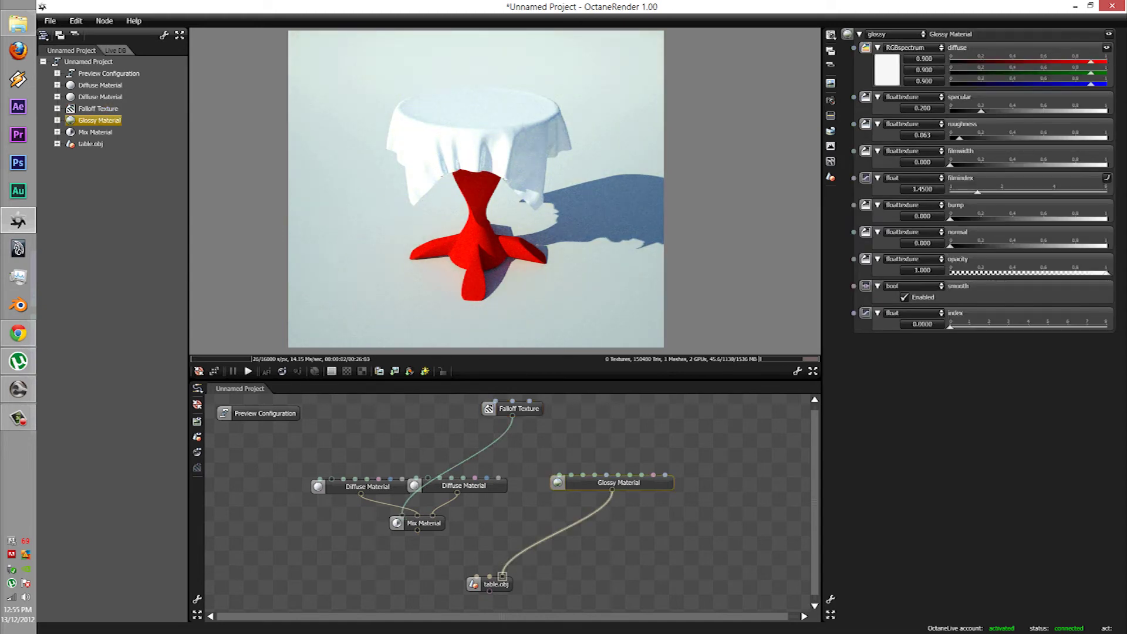
Step: Set the glossy material's specular to 1.000, roughness to 0.000 and opacity to 0.449, and check the tablecloth close up
left_click_drag(959, 138, 1107, 111)
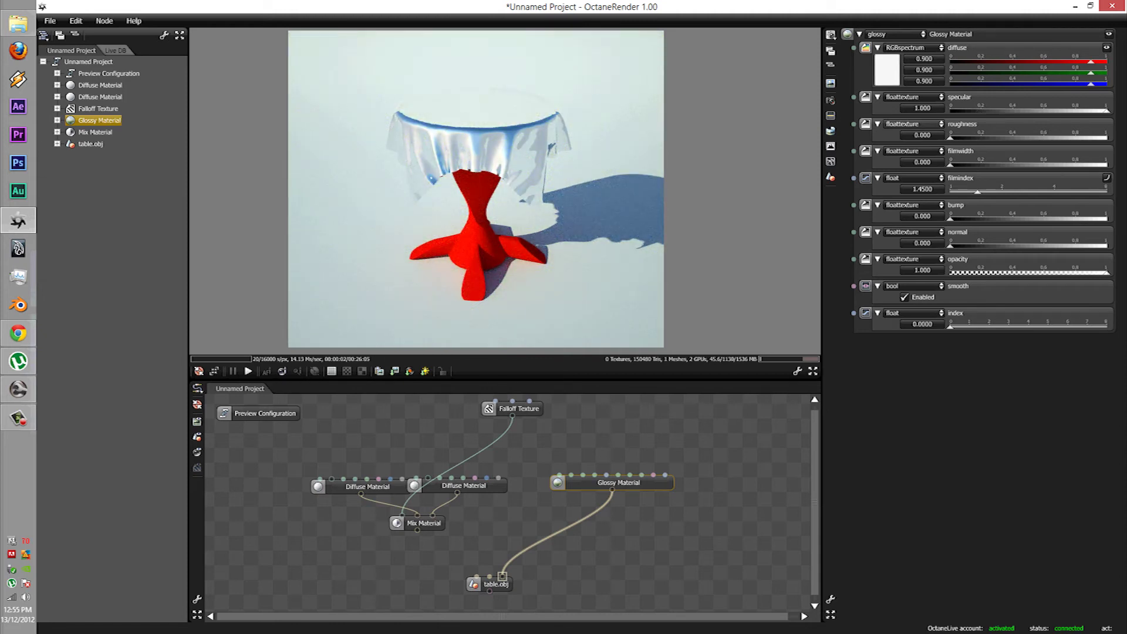
mouse_move(950, 138)
left_mouse_down()
mouse_move(1034, 138)
mouse_move(950, 137)
left_mouse_up()
mouse_move(1107, 111)
left_mouse_down()
mouse_move(1065, 111)
mouse_move(1107, 111)
left_mouse_up()
left_click_drag(1107, 273, 1021, 273)
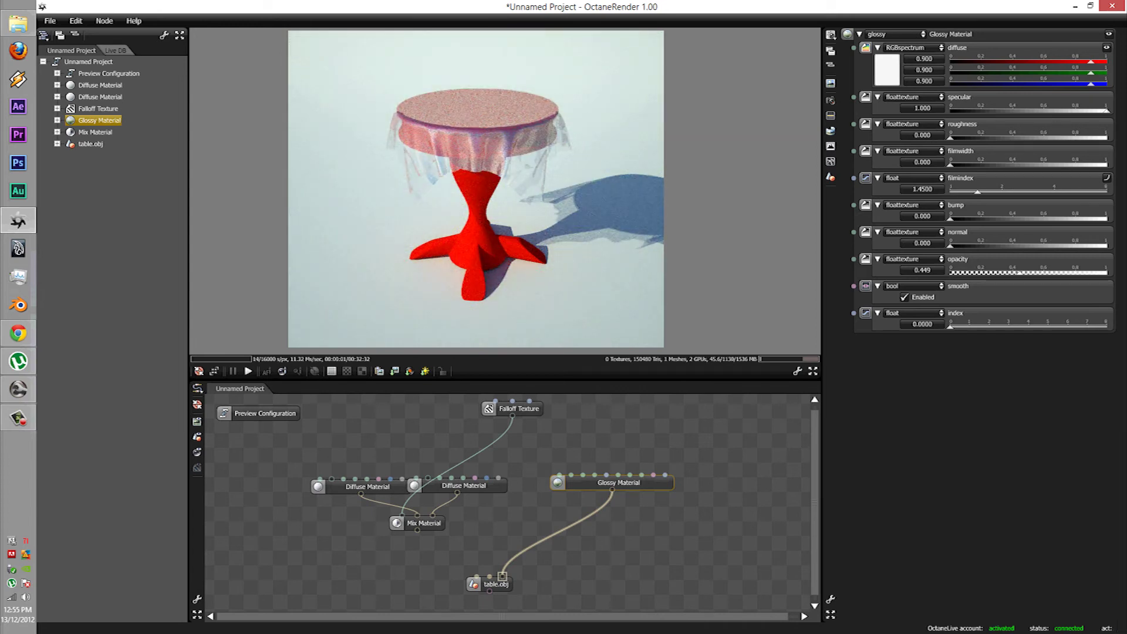
scroll(499, 112, "up", 1, "ctrl")
left_click_drag(499, 112, 500, 132, "ctrl")
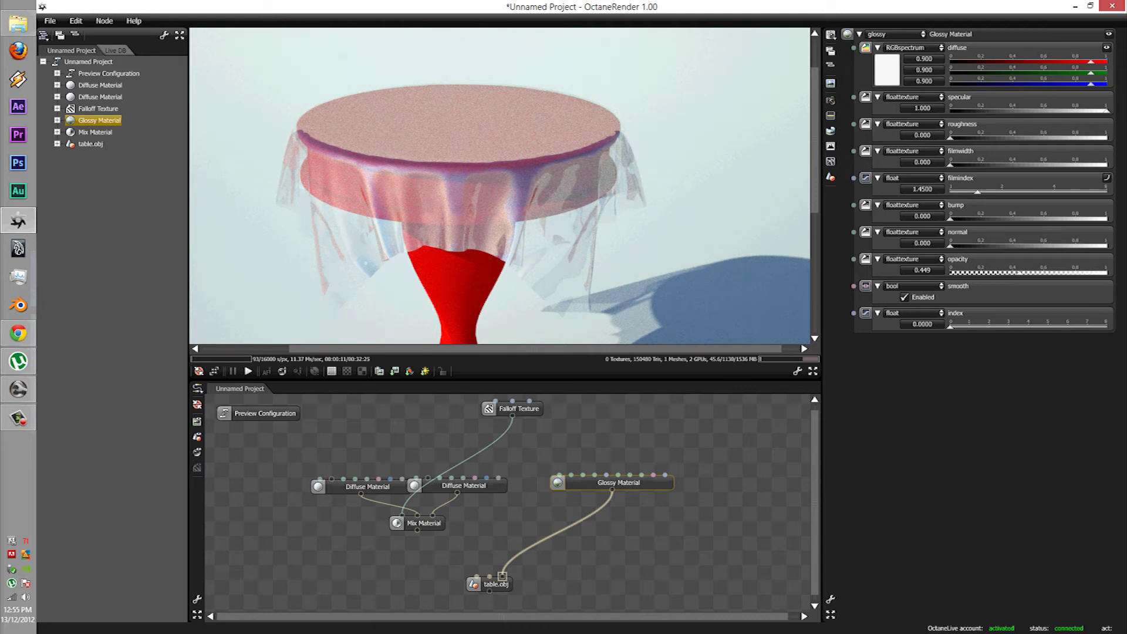
key("alt+Tab")
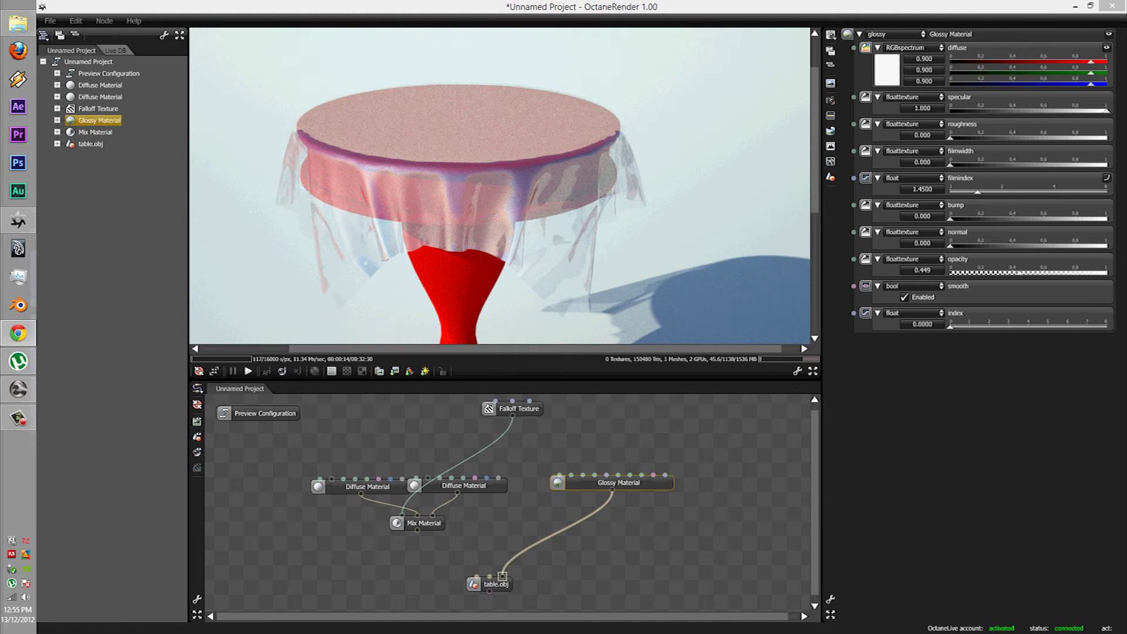
Step: Connect the falloff texture to the glossy material's opacity, and set its grazing to 1.0000 and falloff index to 2.6189
left_click(18, 220)
left_click_drag(512, 416, 618, 474)
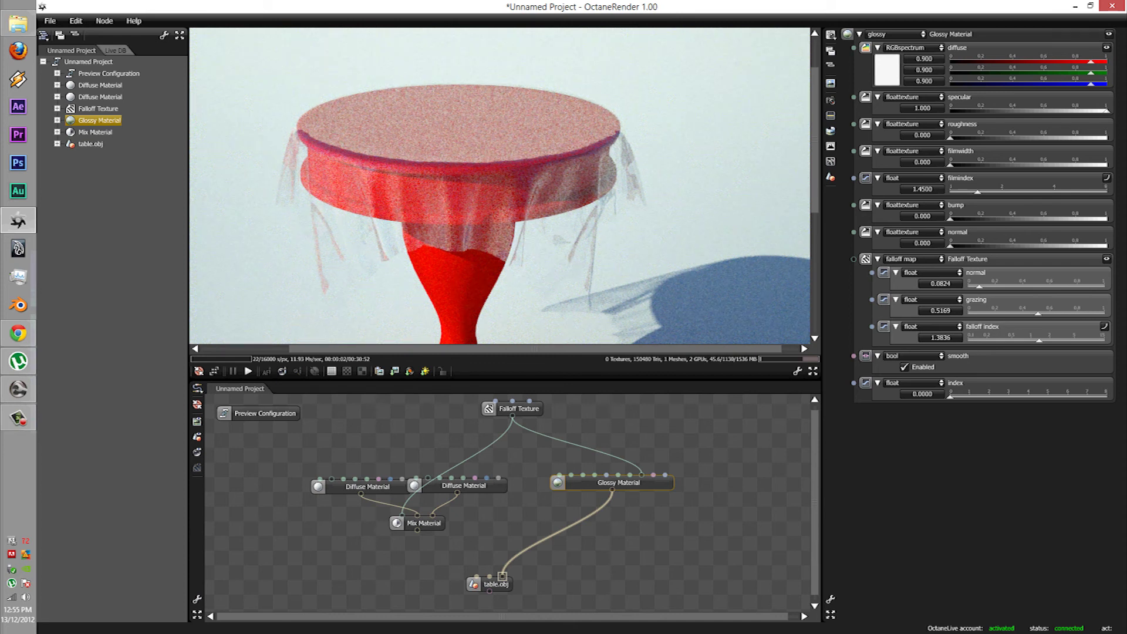
left_click(519, 408)
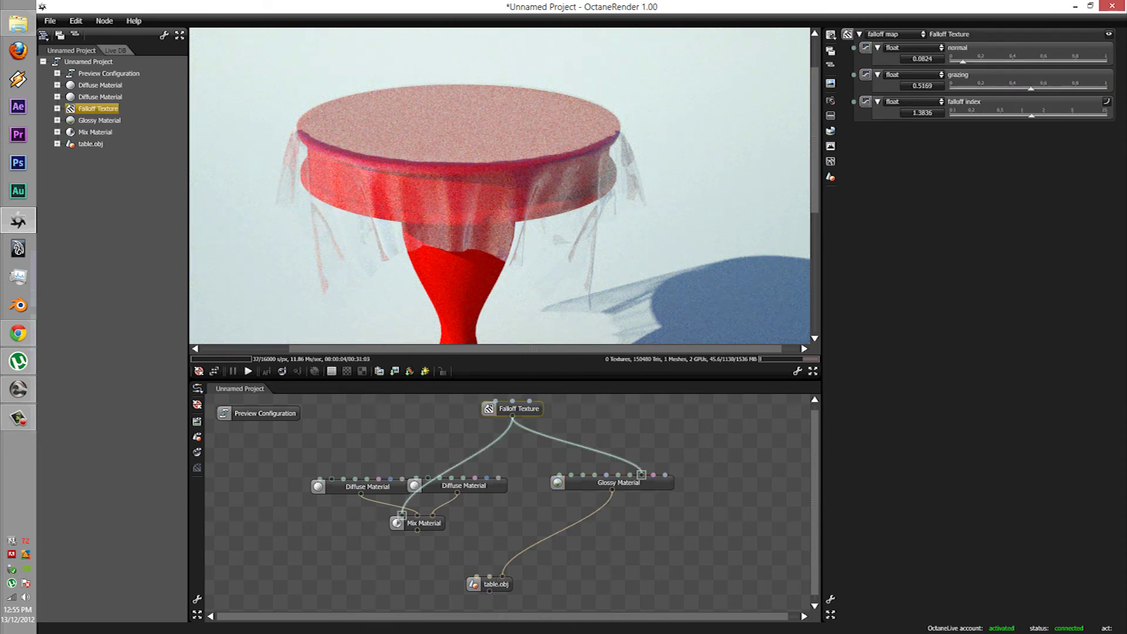
left_click_drag(1030, 88, 1107, 88)
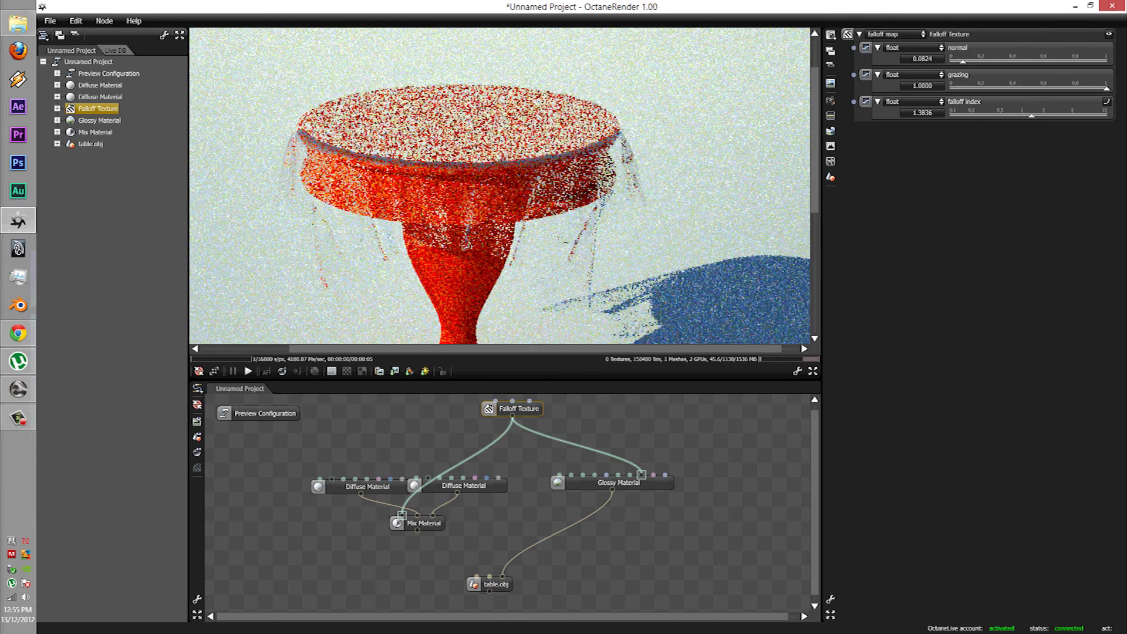
mouse_move(1031, 115)
left_mouse_down()
mouse_move(1089, 115)
mouse_move(1051, 115)
left_mouse_up()
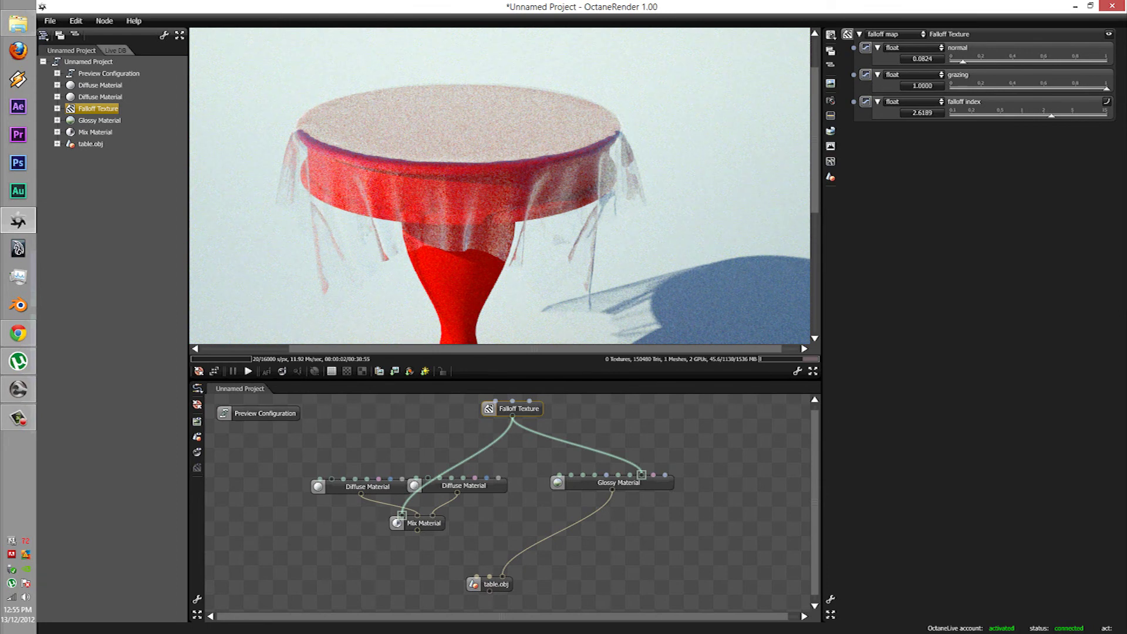
Step: Try a falloff texture normal value of 0.2285 on the tablecloth, and settle on 0.1161
left_click_drag(963, 61, 986, 61)
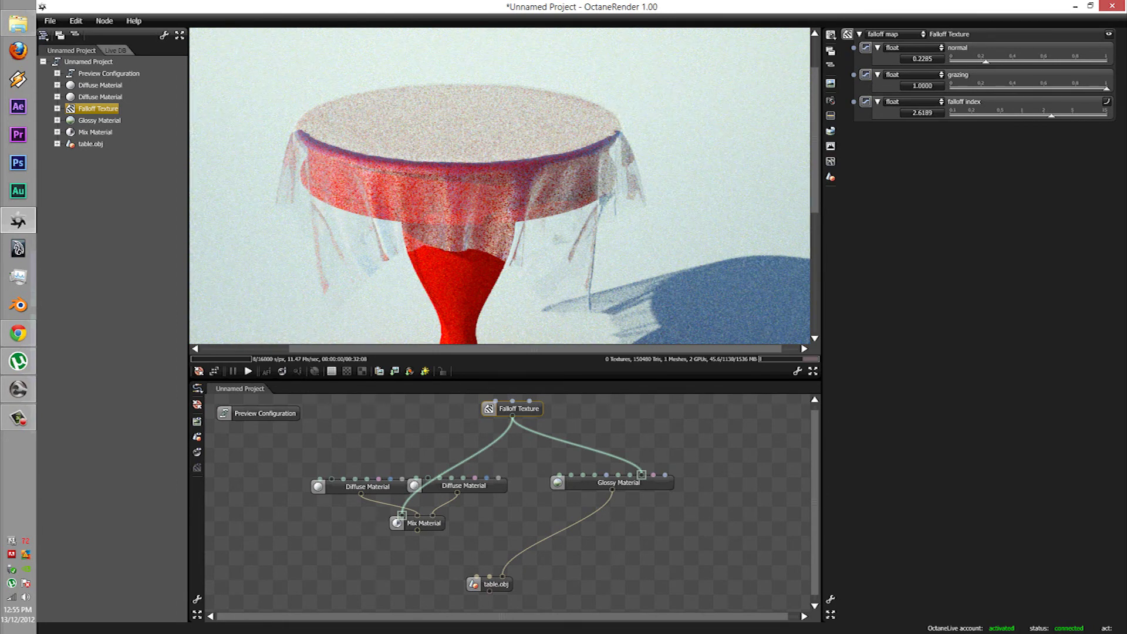
scroll(492, 214, "up", 1, "ctrl")
scroll(492, 214, "down", 1, "ctrl")
middle_click_drag(491, 214, 505, 196)
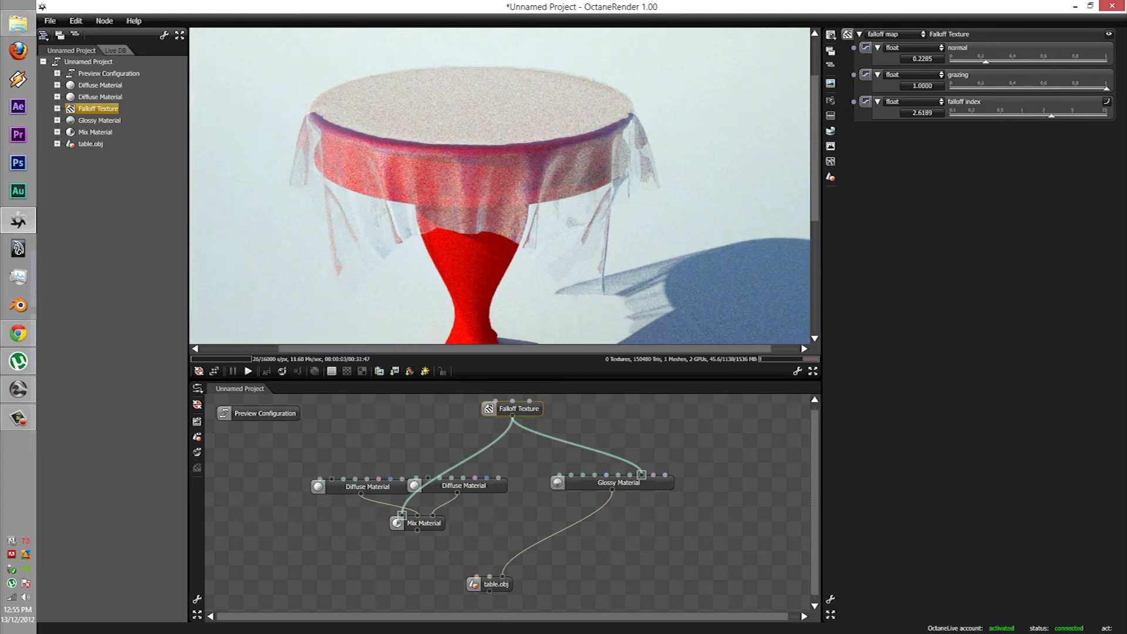
left_click_drag(986, 61, 967, 61)
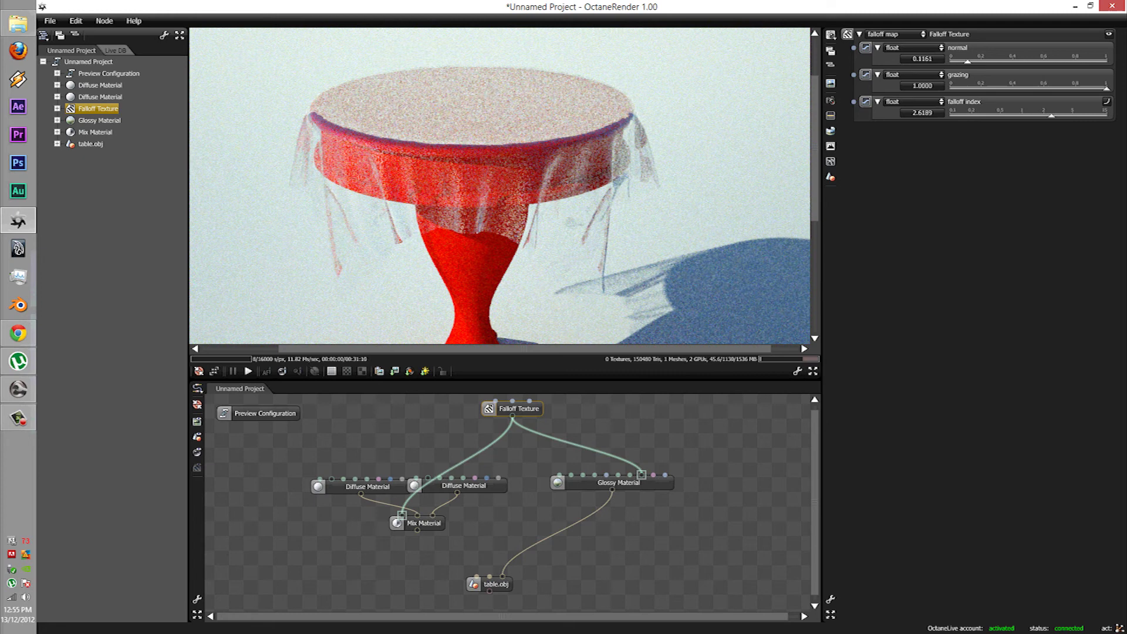
Step: Examine the tablecloth's falloff-driven transparency, its folds and its shadow, both close up and with the whole table in view
mouse_move(422, 194)
left_mouse_down()
mouse_move(505, 220)
mouse_move(593, 194)
mouse_move(446, 196)
mouse_move(435, 179)
left_mouse_up()
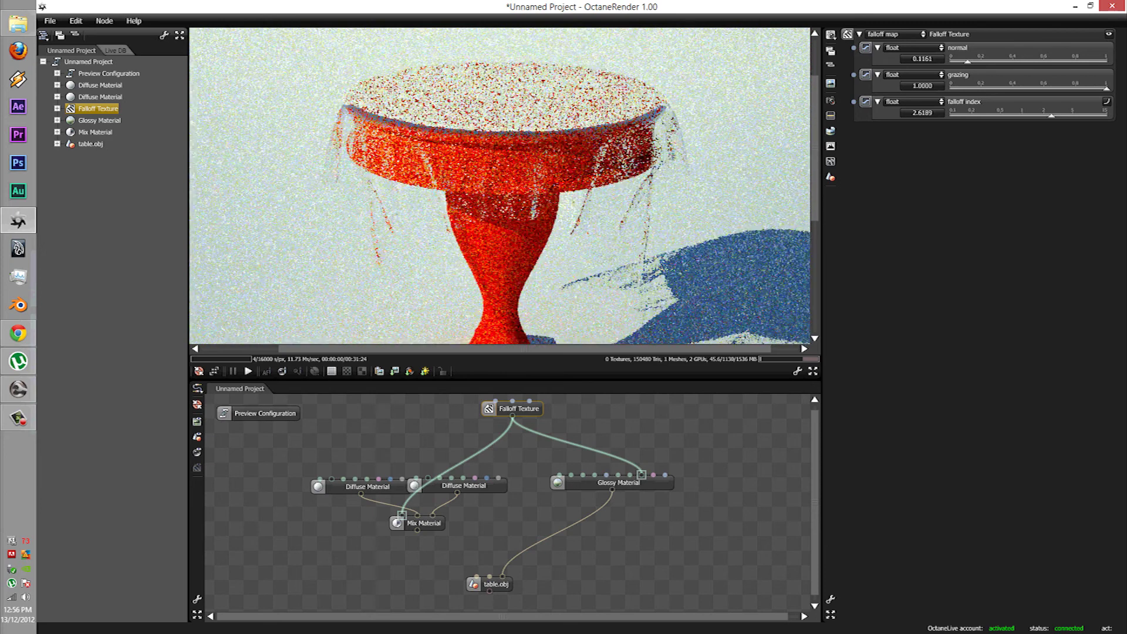
right_click_drag(504, 193, 420, 144)
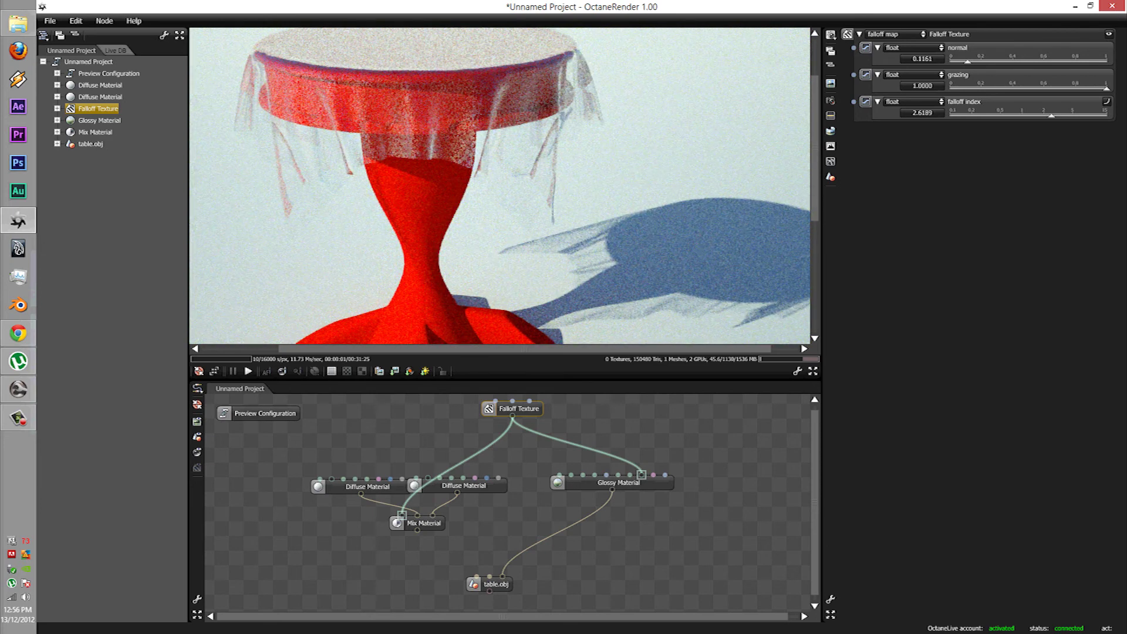
scroll(670, 318, "up", 2, "ctrl")
scroll(661, 307, "down", 2, "ctrl")
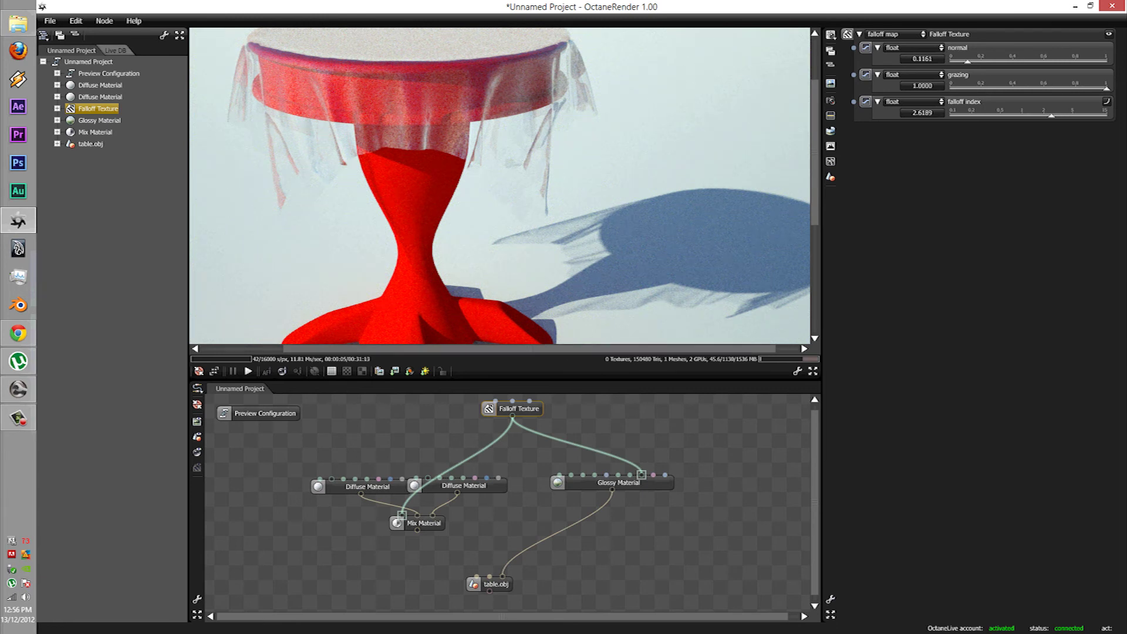
scroll(695, 319, "up", 1, "ctrl")
scroll(499, 185, "up", 3)
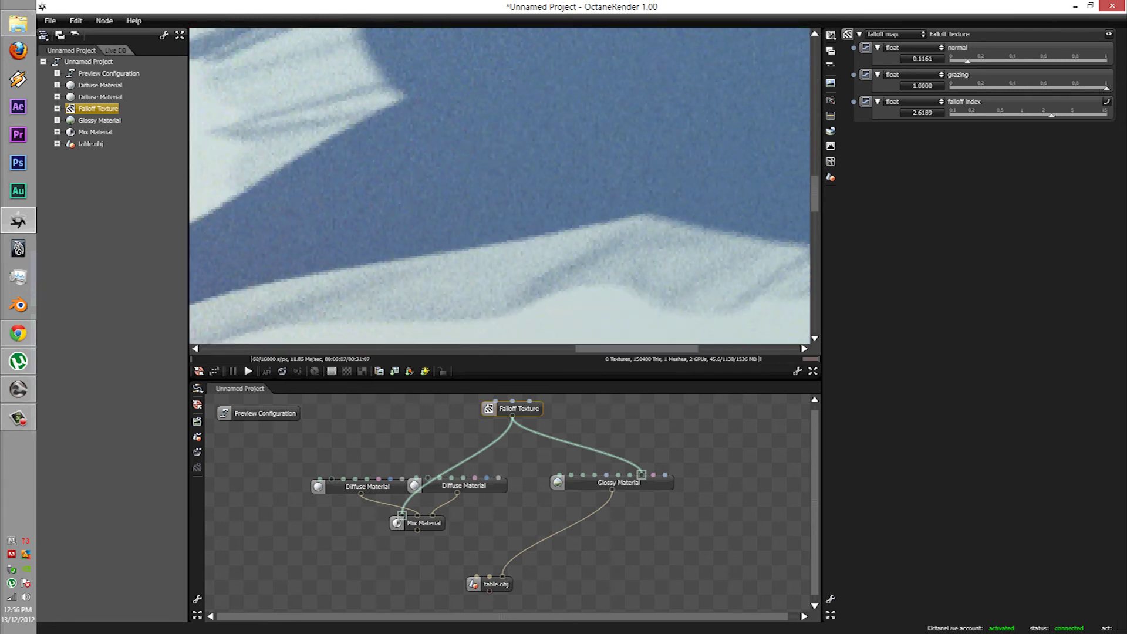
scroll(499, 185, "down", 6)
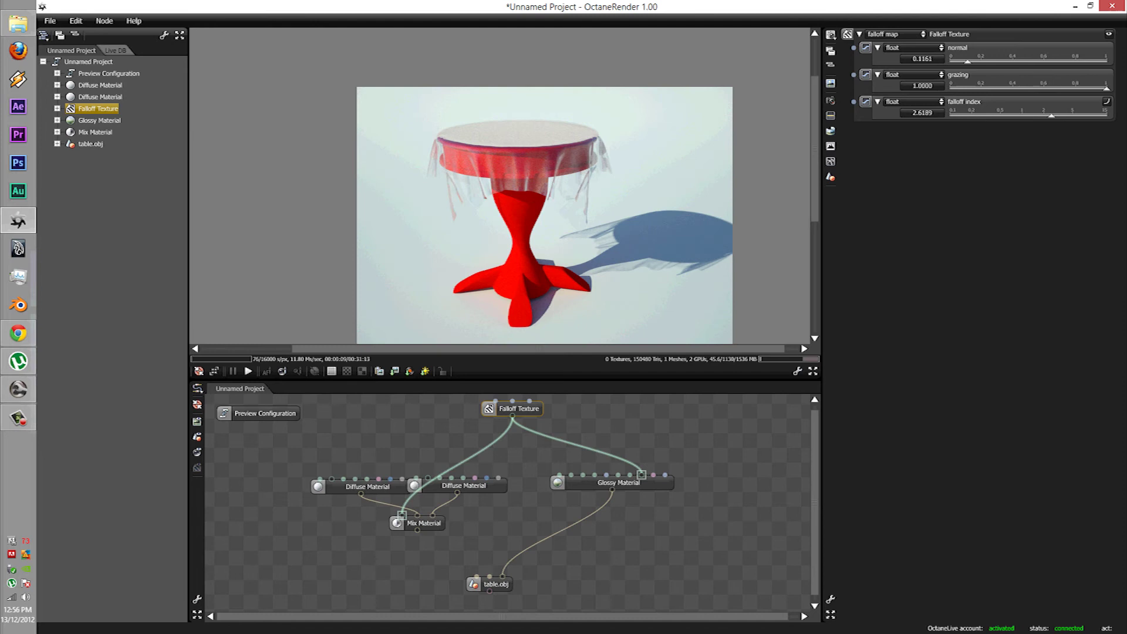
scroll(499, 185, "up", 3)
scroll(499, 185, "up", 3)
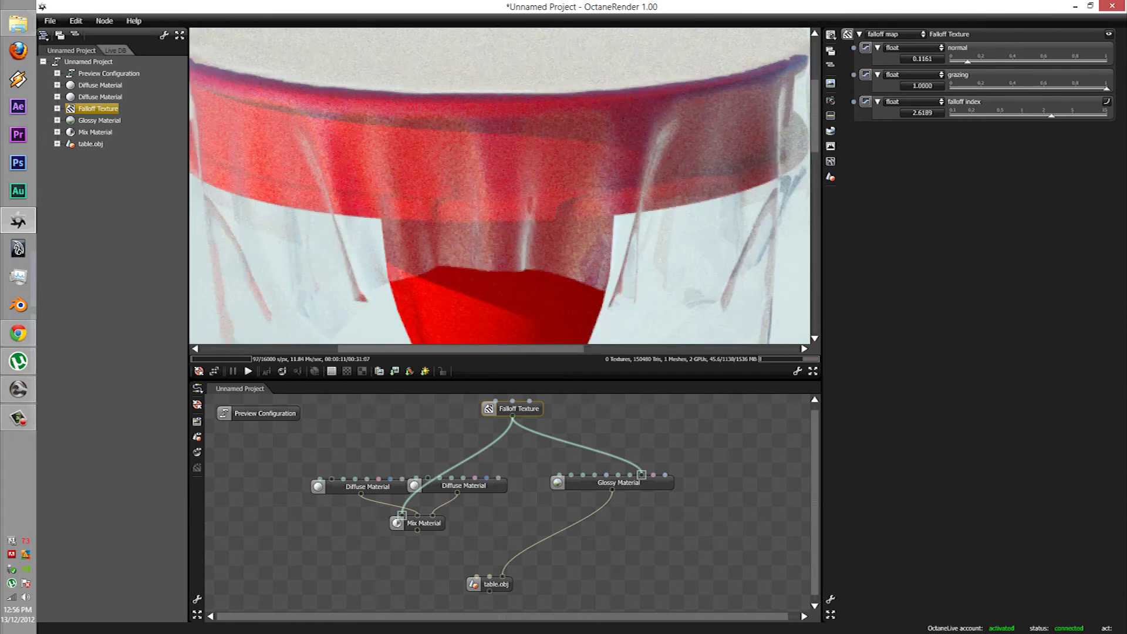
scroll(499, 184, "down", 3)
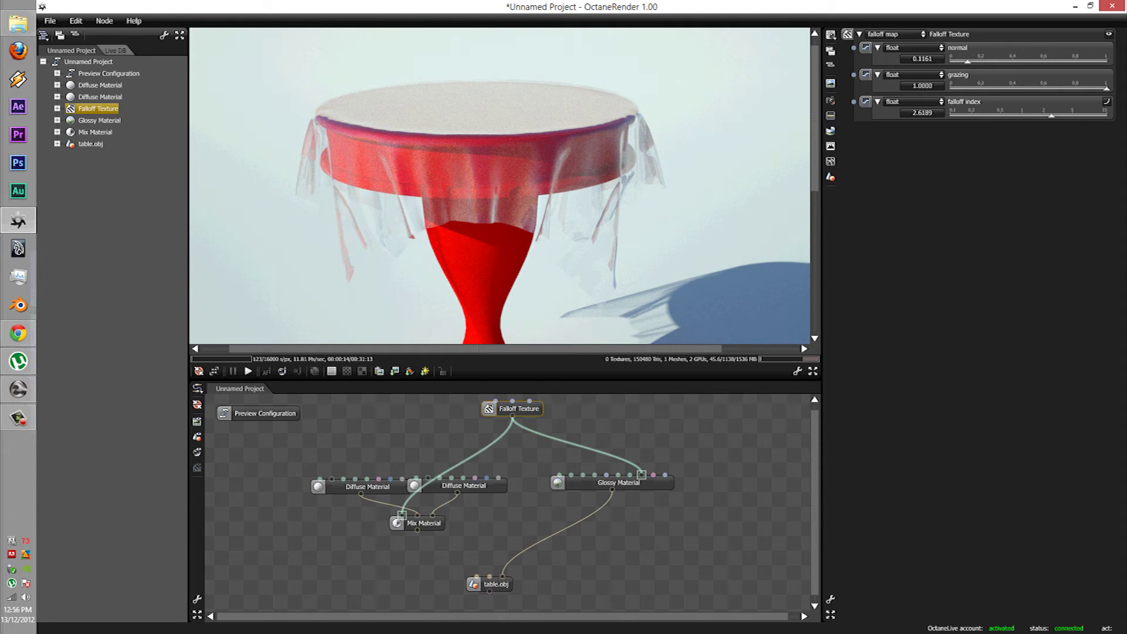
scroll(499, 184, "up", 2)
scroll(499, 185, "down", 4)
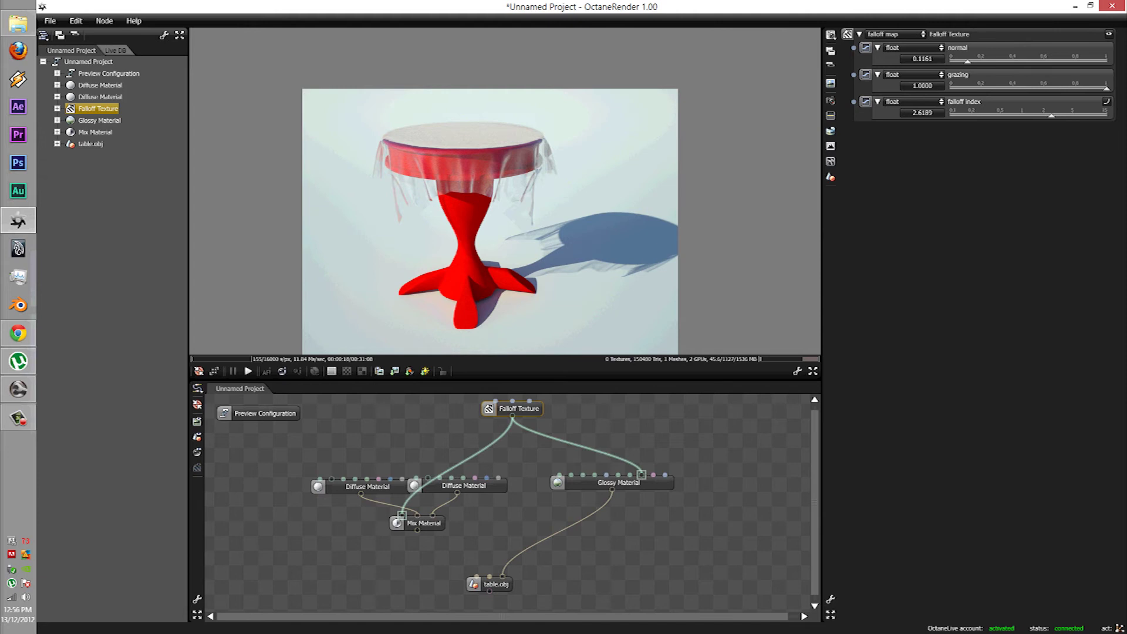
scroll(511, 181, "up", 2)
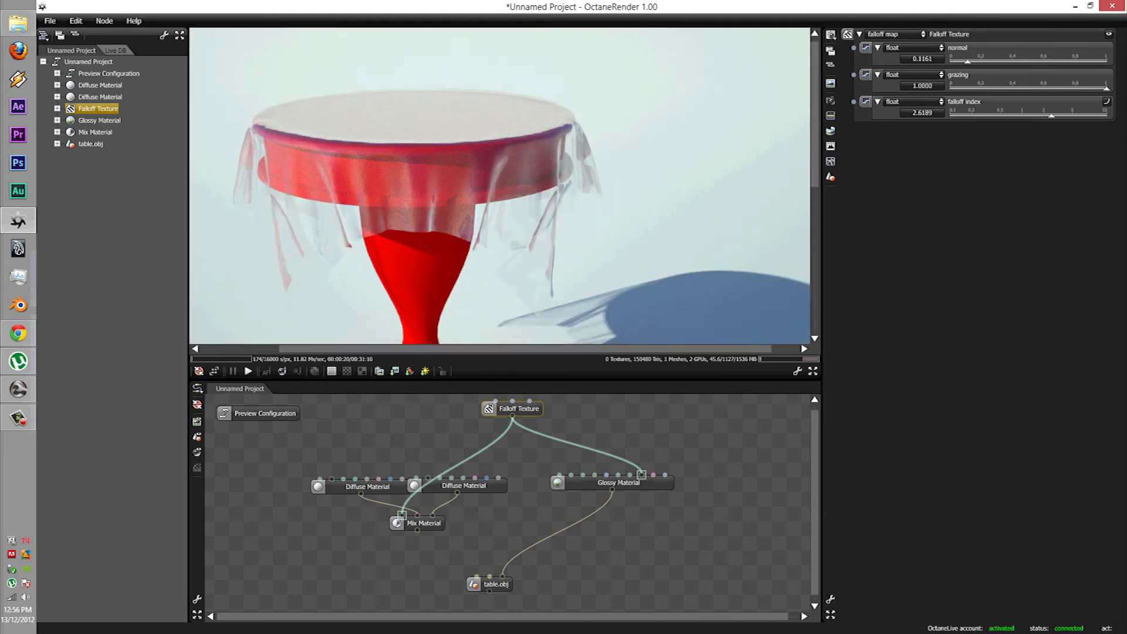
Step: Add a diffuse material node and connect it to table.obj's tablecloth material input in place of the glossy material
right_click(531, 503)
mouse_move(557, 506)
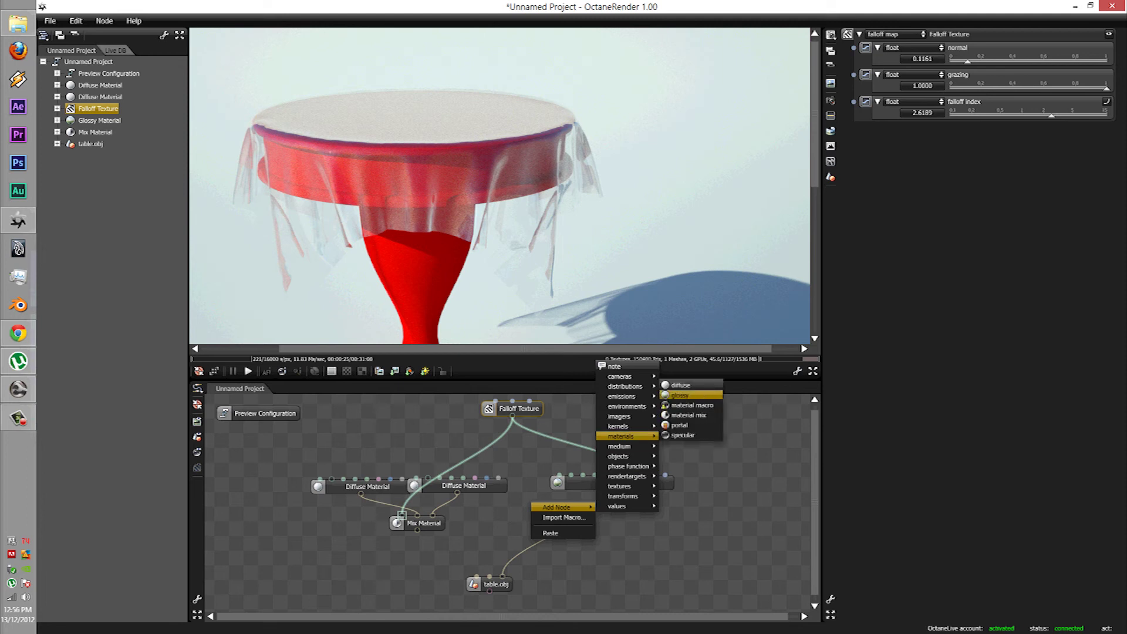
left_click(686, 394)
left_click_drag(599, 539, 503, 576)
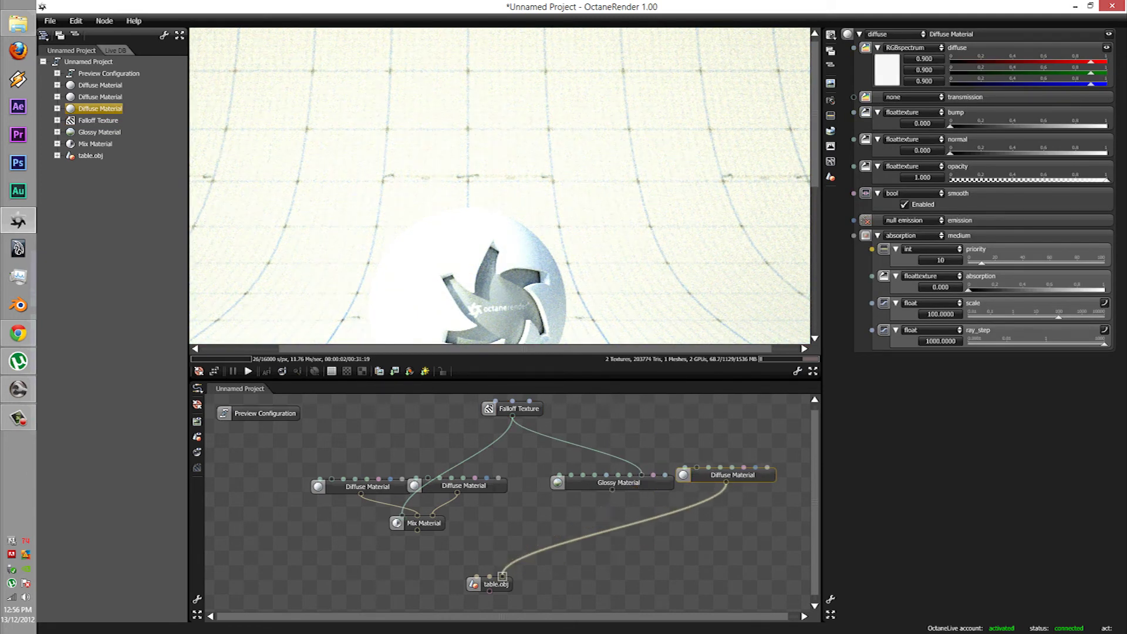
Step: Connect the falloff texture to the new diffuse material's transmission and render table.obj with it
key("Down")
left_click_drag(512, 415, 701, 472)
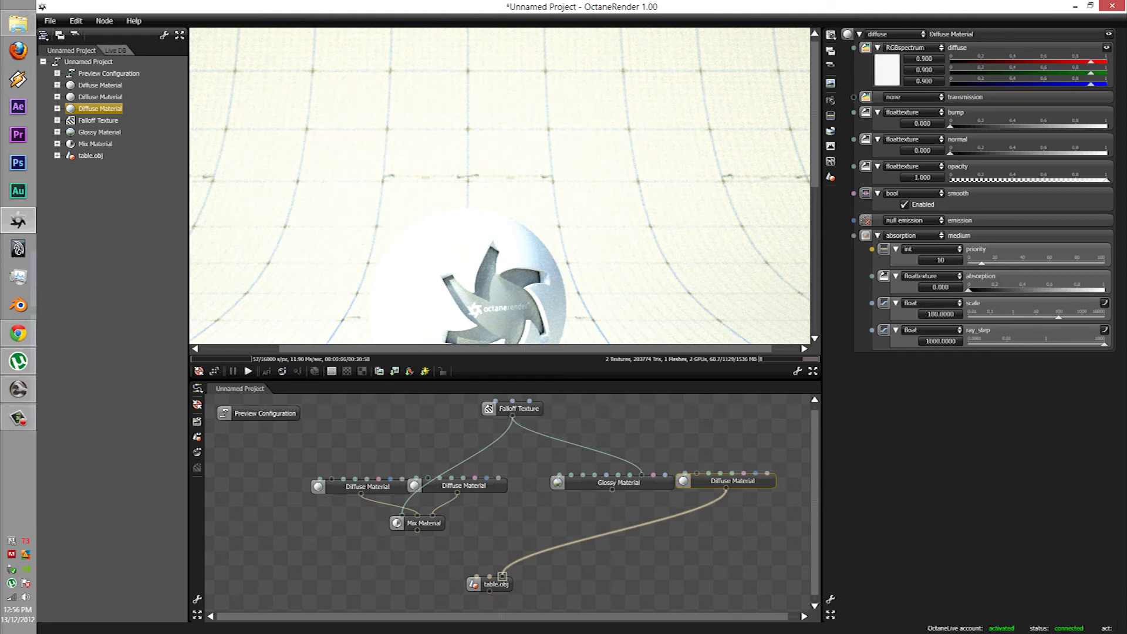
left_click_drag(512, 416, 732, 484)
left_click(496, 584)
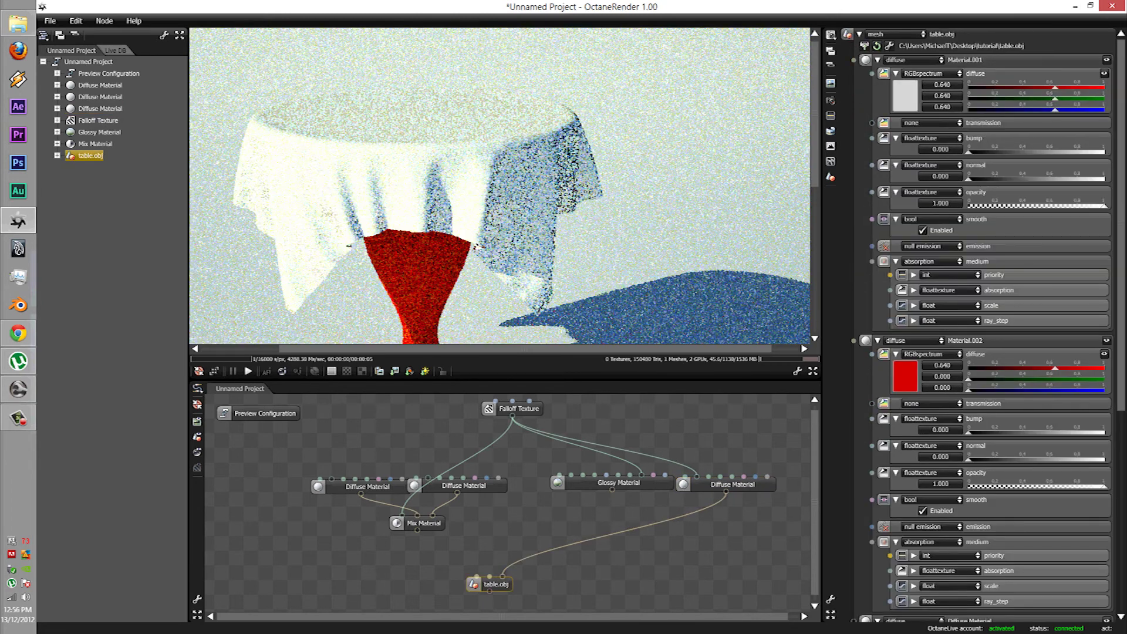
left_click(502, 576)
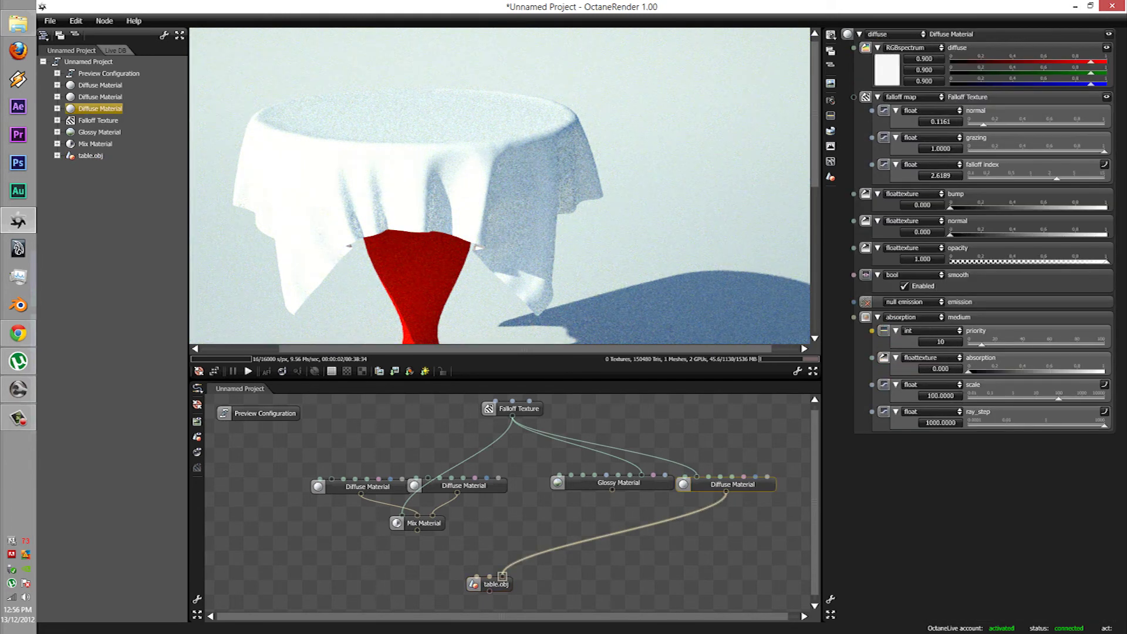
Step: Set the diffuse colour to blue (0.000, 0.055, 0.900) and its transmission falloff to normal 0.4828, grazing 0.9138 and falloff index 0.2944
left_click(887, 70)
left_click_drag(944, 138, 1034, 123)
left_click(963, 487)
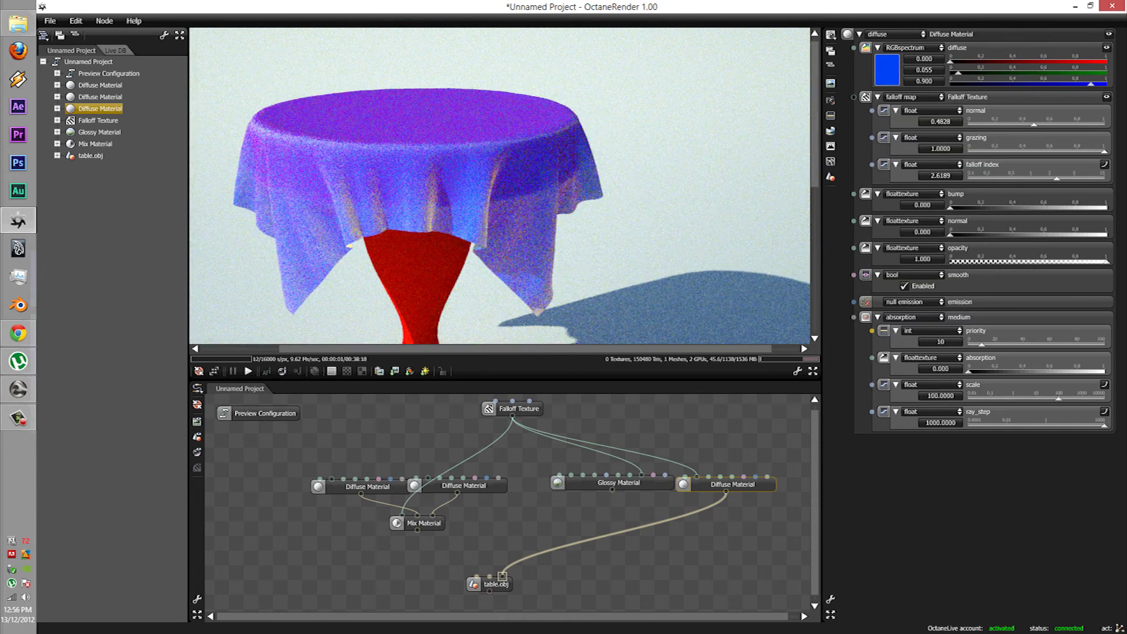
left_click_drag(1104, 151, 1093, 151)
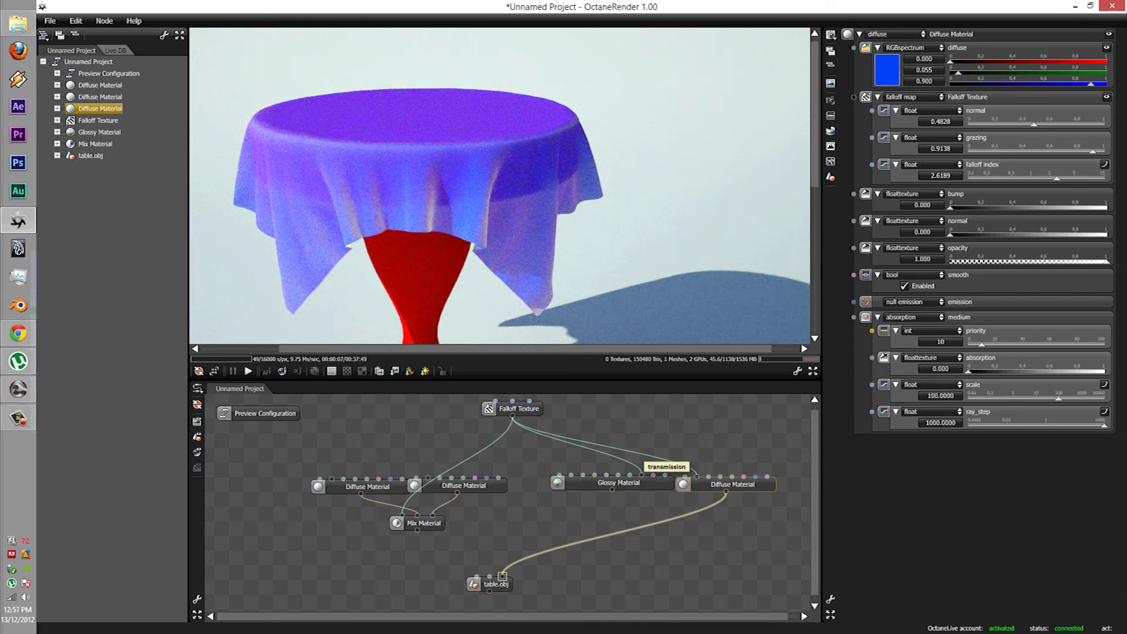
left_click_drag(1056, 179, 997, 178)
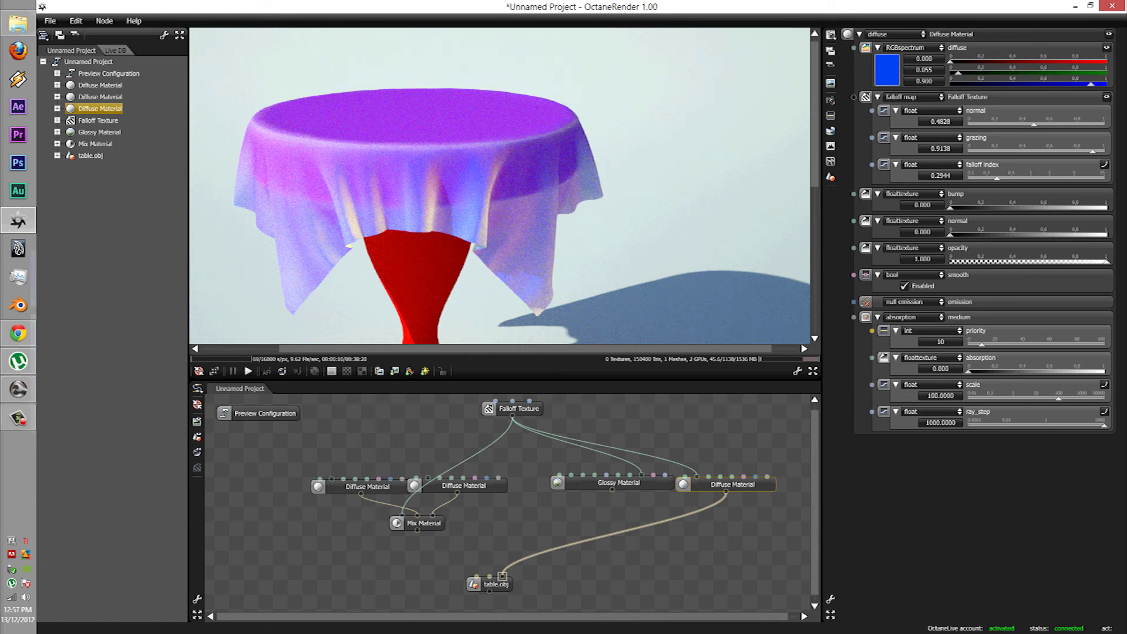
Step: Add a specular material node and place it beside the blue diffuse material connected to table.obj
right_click(587, 499)
mouse_move(613, 503)
mouse_move(674, 442)
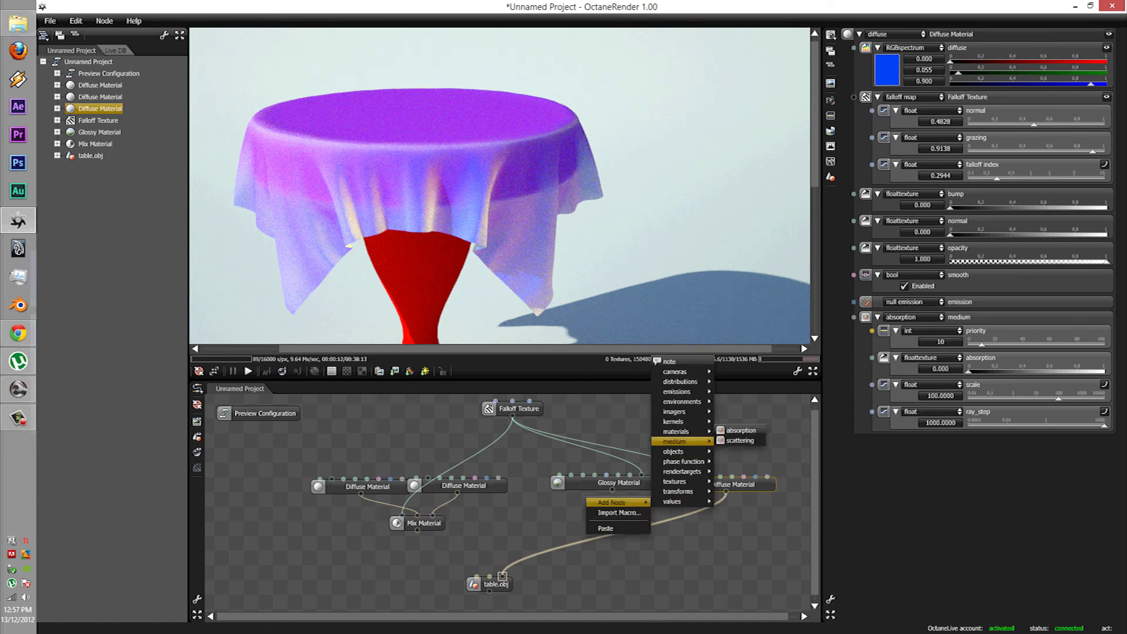
left_click(738, 430)
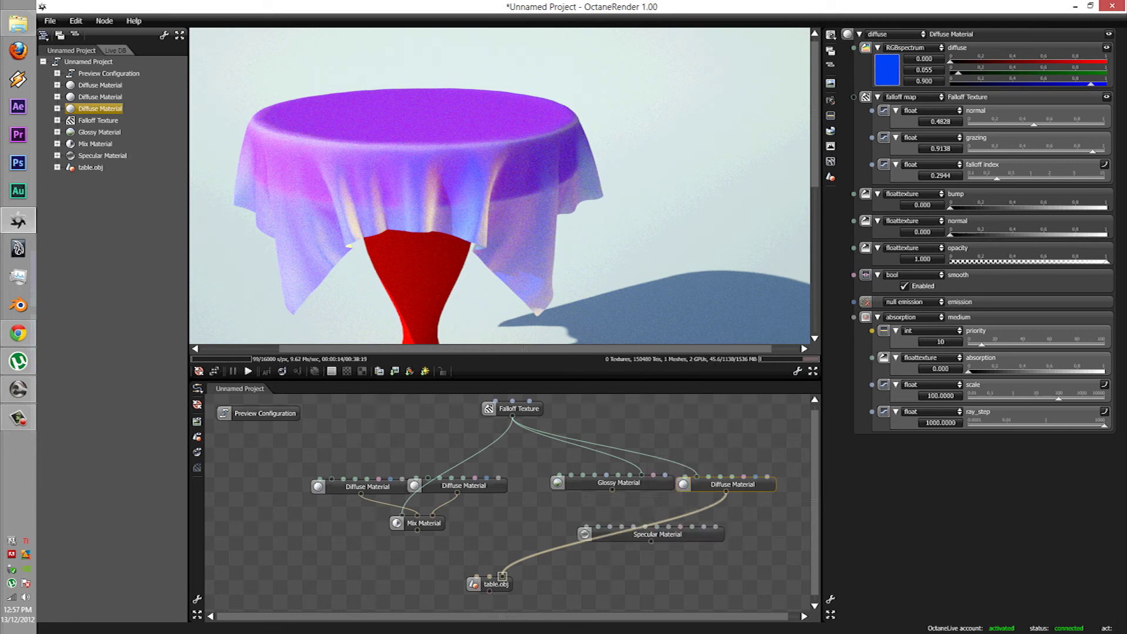
left_click_drag(613, 534, 712, 506)
right_click(711, 478)
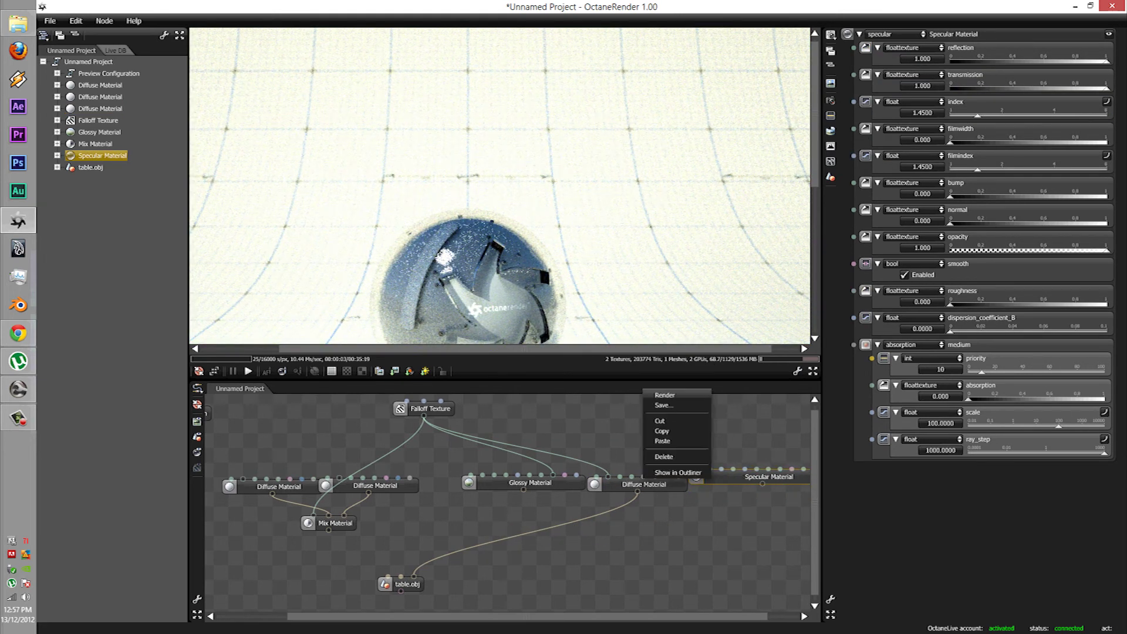
left_click(696, 516)
Step: Paste a copy of the mix material node below the diffuse and specular materials, and give its amount a float texture
right_click(339, 520)
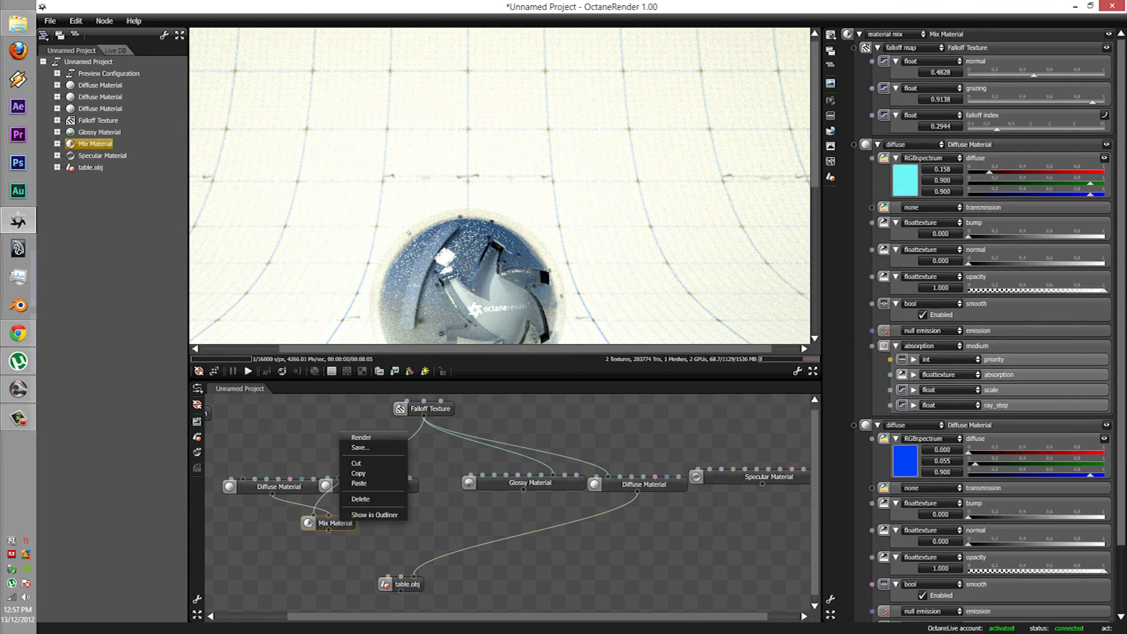
left_click(358, 473)
right_click(611, 532)
left_click(631, 560)
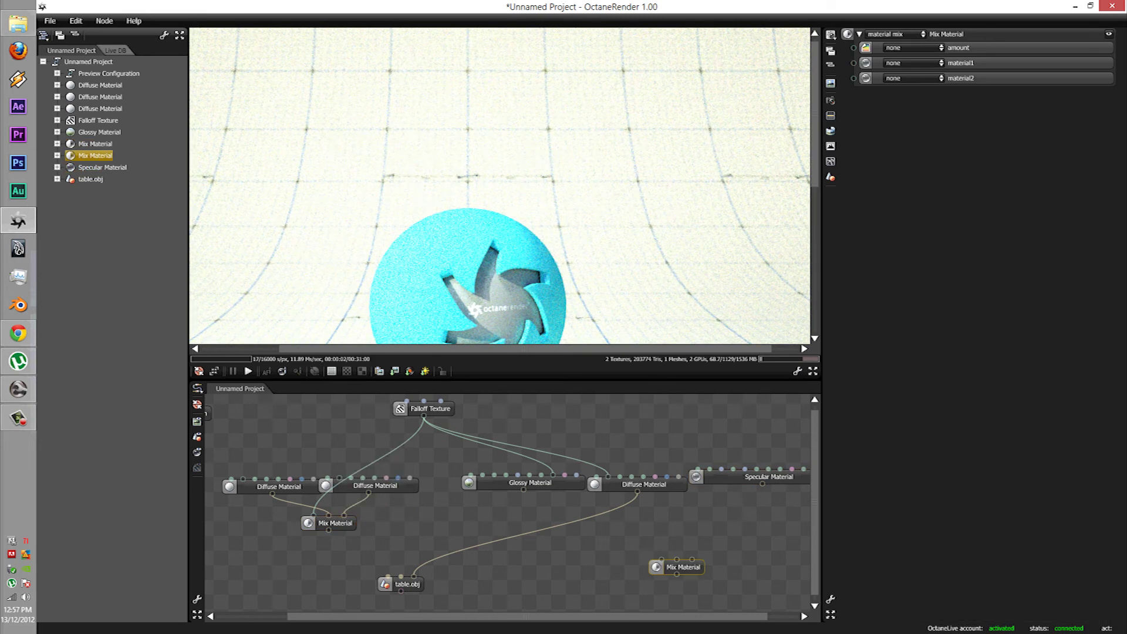
left_click_drag(683, 567, 717, 516)
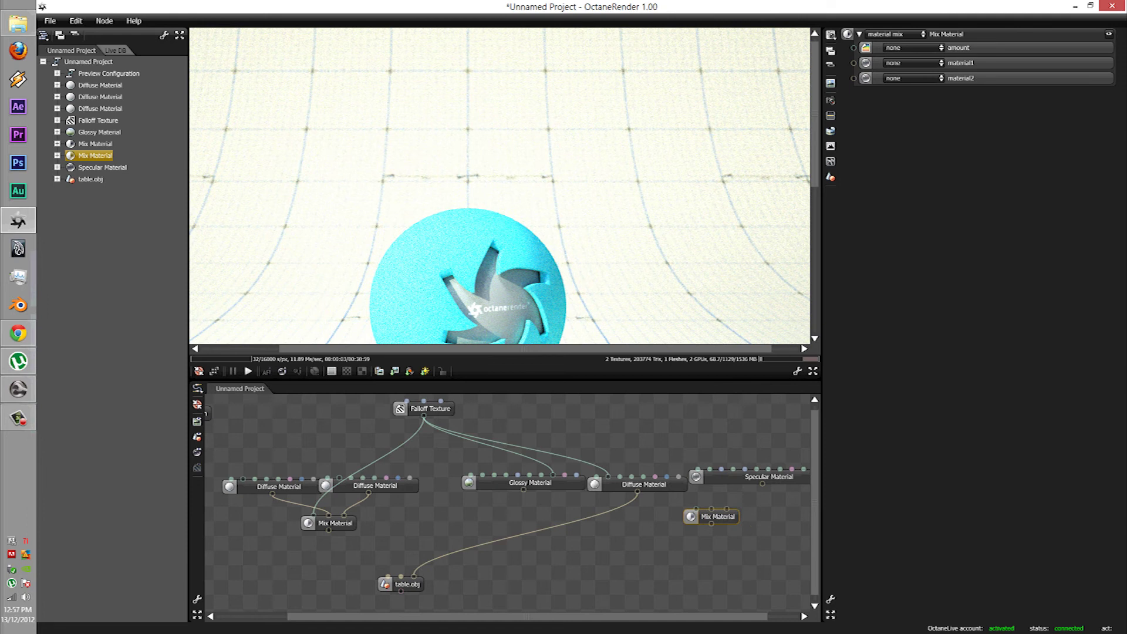
left_click(913, 47)
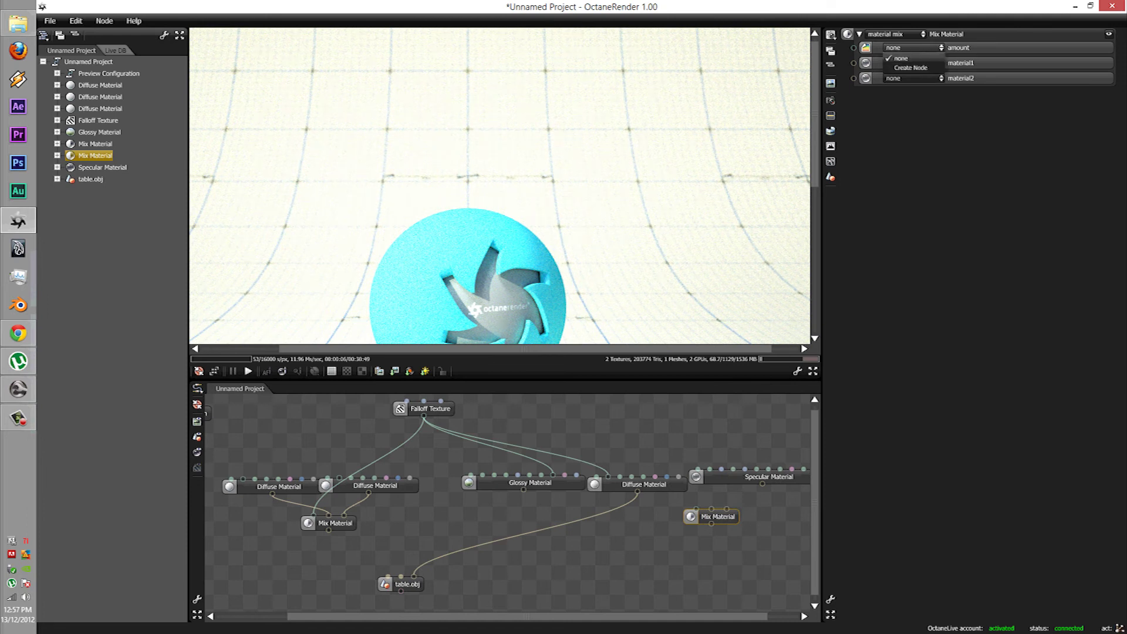
left_click(913, 55)
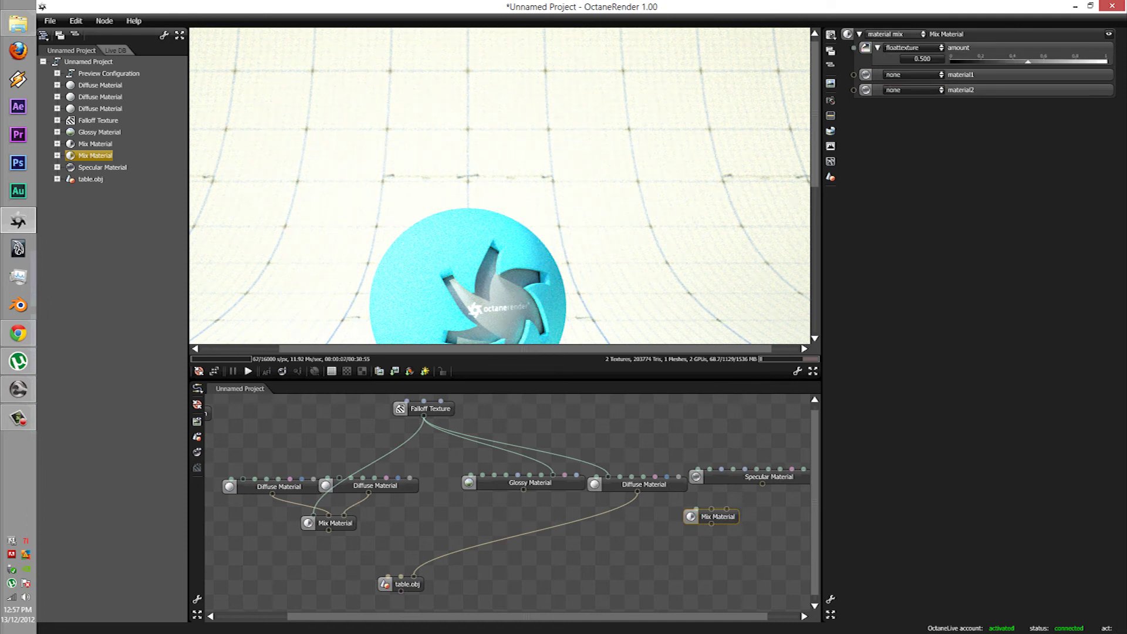
Step: Feed the diffuse and specular materials into the copied mix and connect it to table.obj's tablecloth material input
left_click_drag(637, 492, 401, 577)
left_click(407, 584)
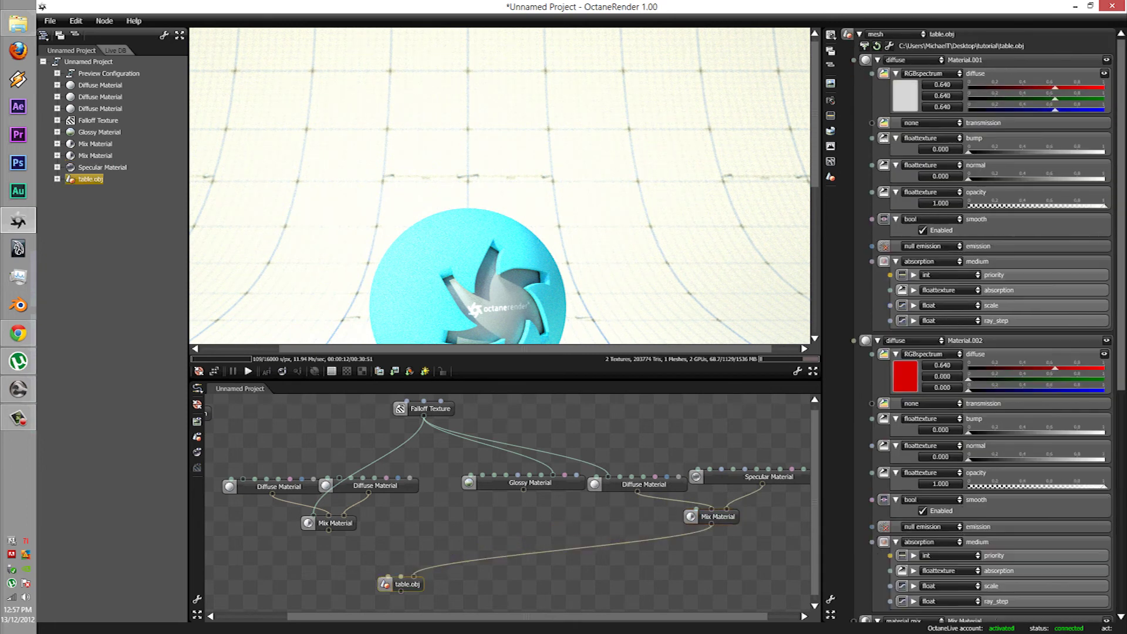
left_click(413, 577)
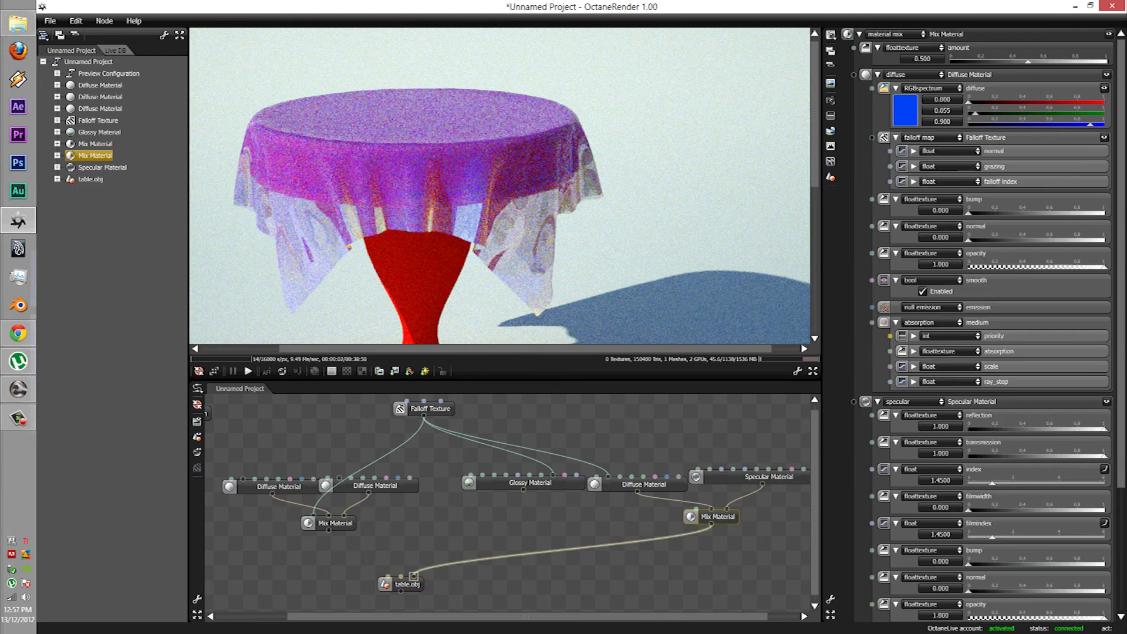
left_click(877, 74)
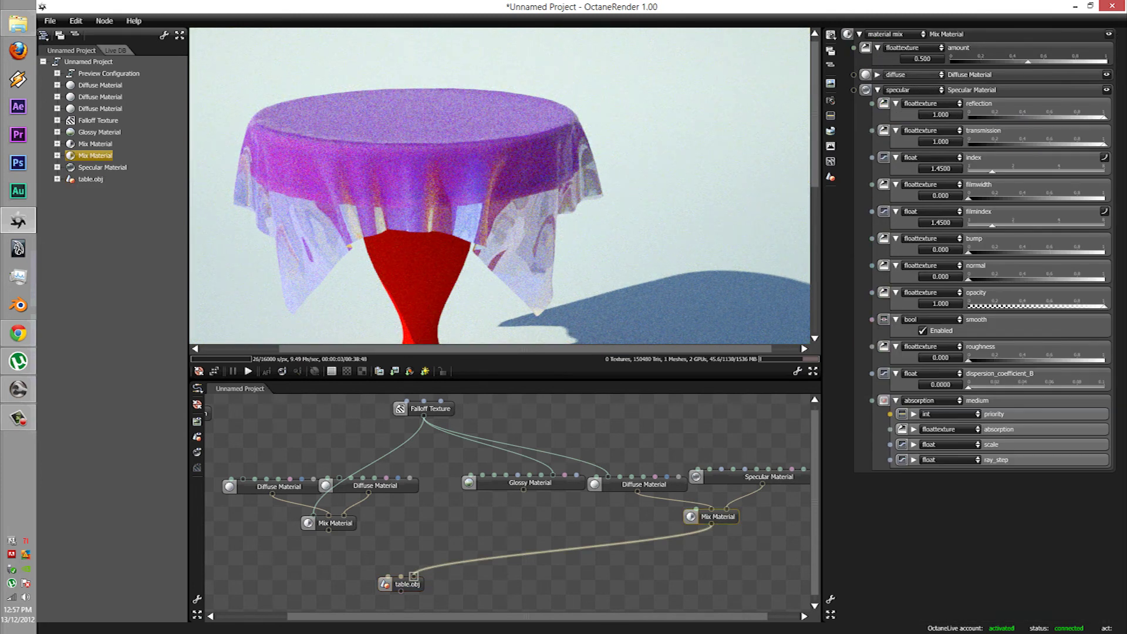
Step: Set the specular material's index to 1.8728, film index to 5.0648, film width to 0.185 and dispersion coefficient to 0.0474
left_click_drag(992, 172, 1009, 171)
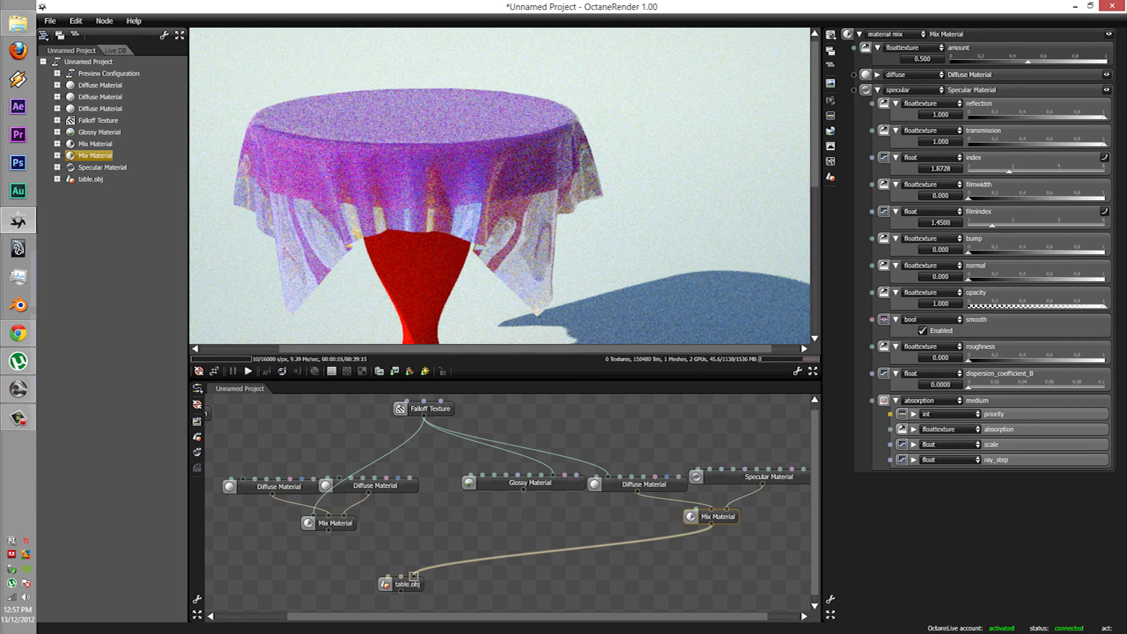
left_click_drag(992, 225, 1074, 225)
left_click_drag(968, 198, 992, 198)
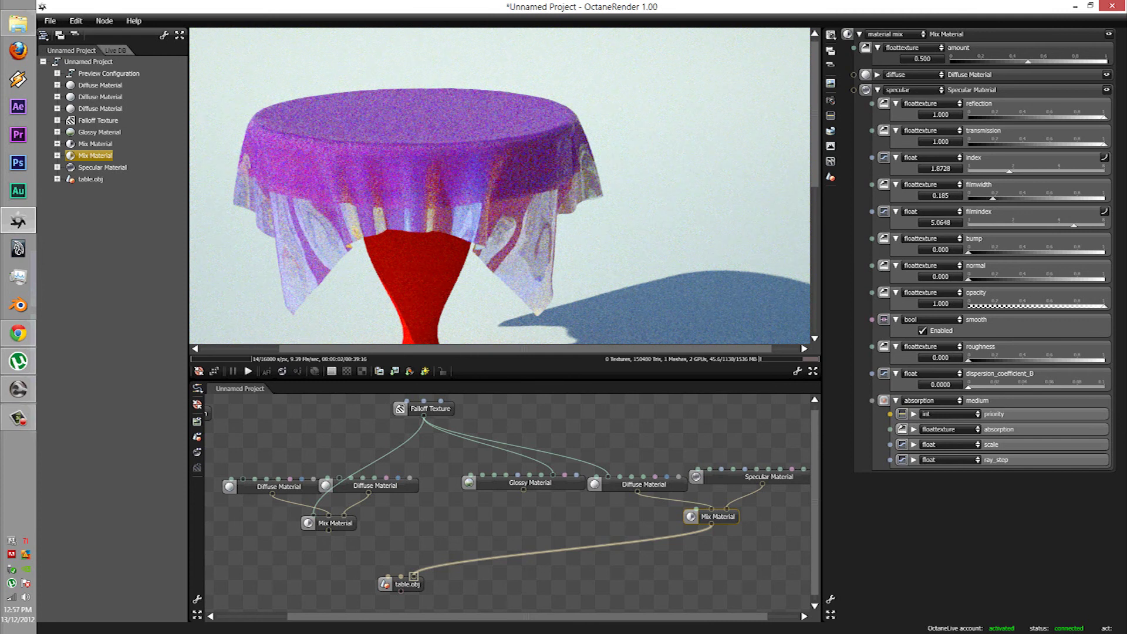
left_click(1032, 387)
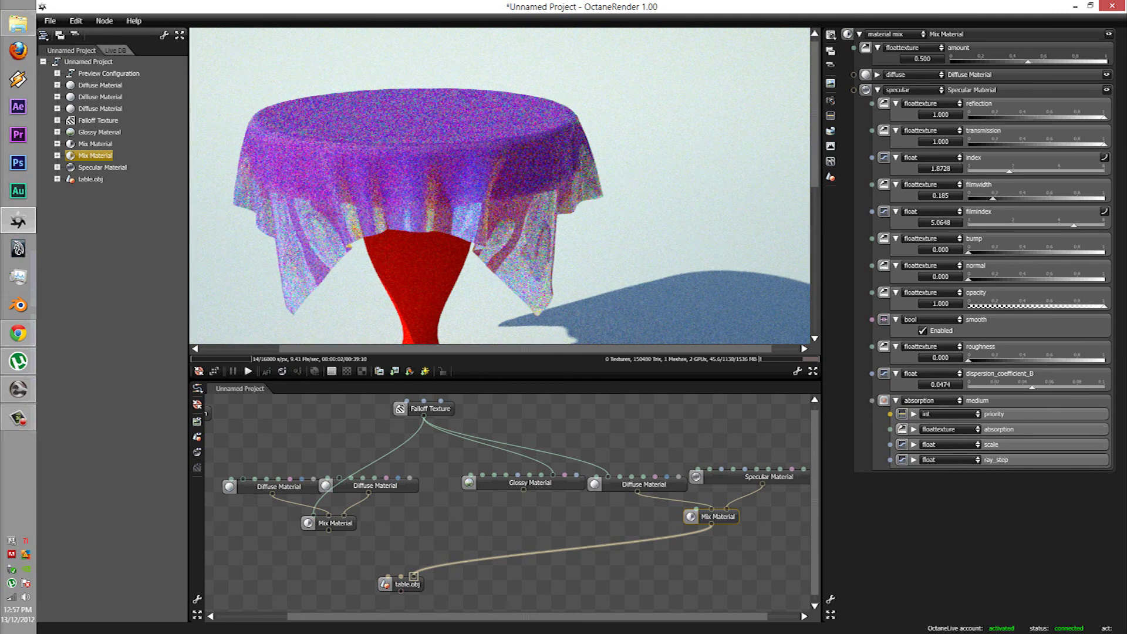
Step: Switch the mesh preview kernel from path tracing to pmc
left_click(830, 160)
left_click(895, 34)
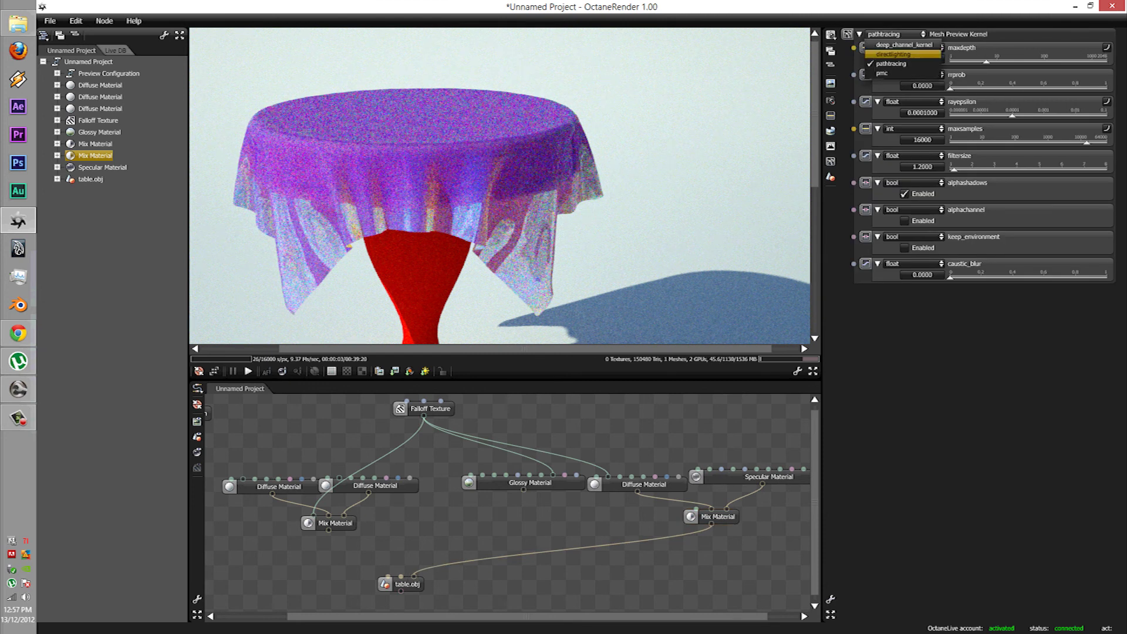
left_click(882, 73)
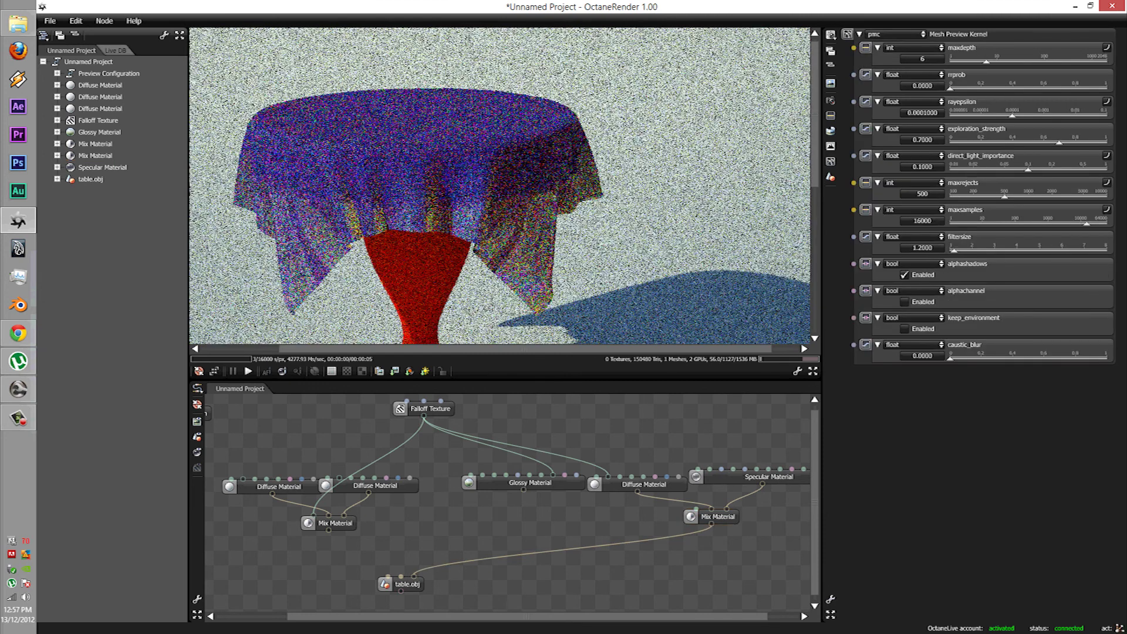
scroll(505, 190, "down", 1)
scroll(505, 191, "up", 2)
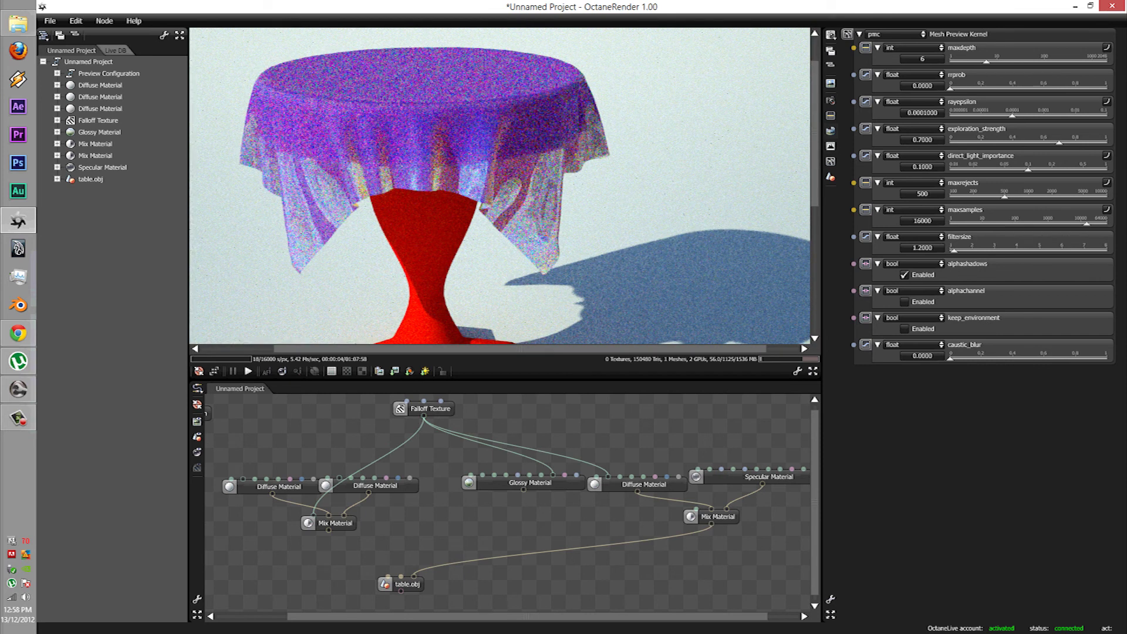
Step: Set the daylight environment's power to 1.6349, and the preview imager's vignetting to 1.0000 and saturation to 1.4082
left_click(830, 131)
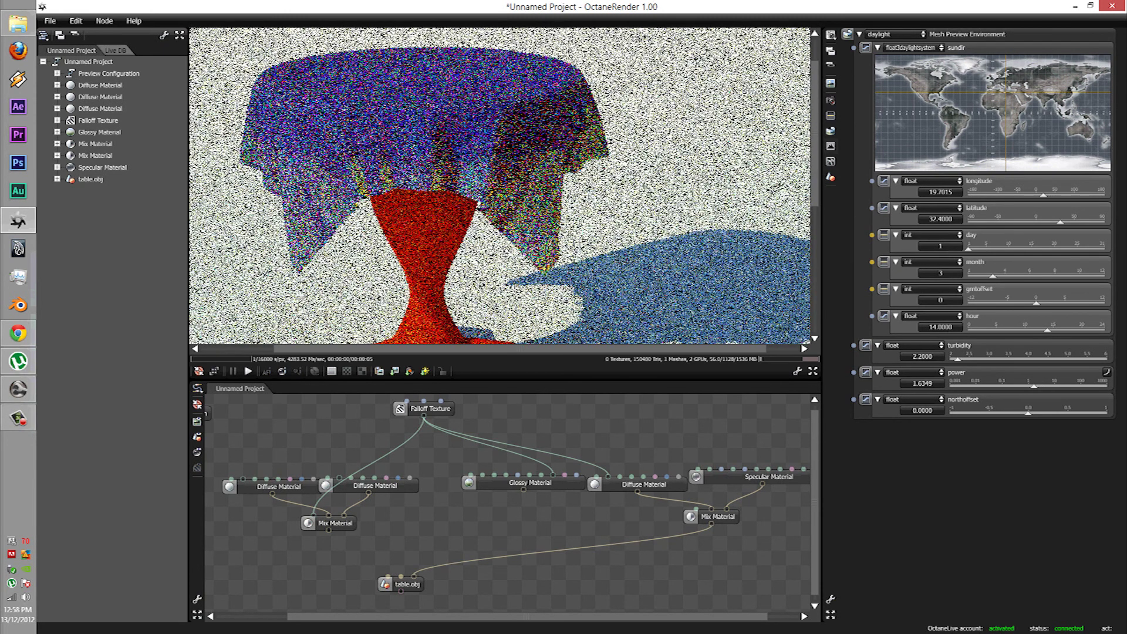
left_click(830, 146)
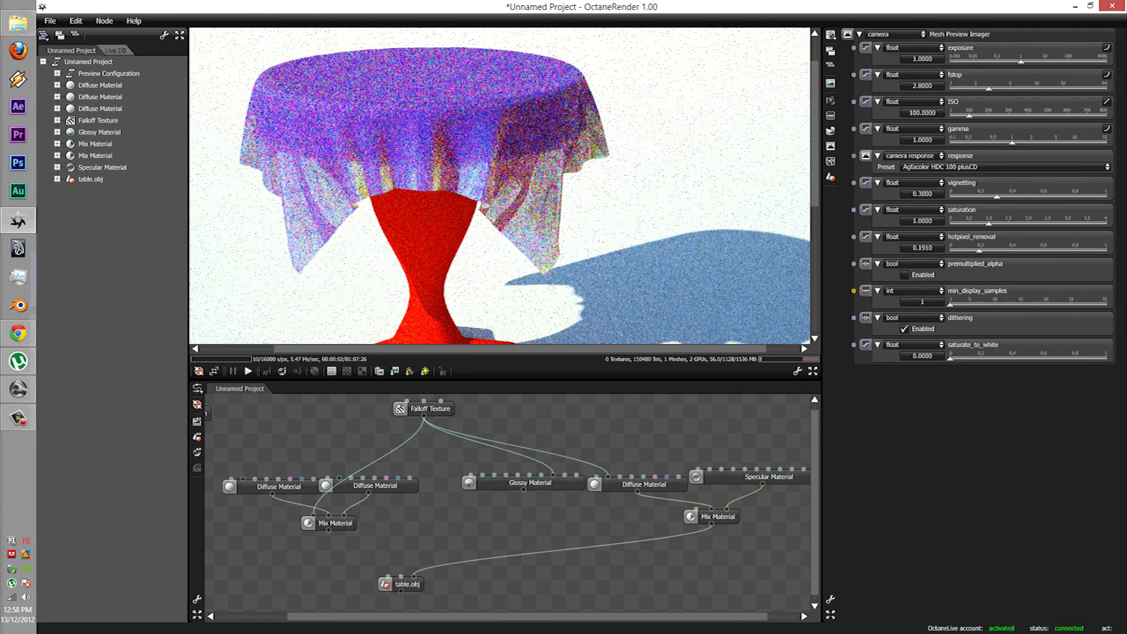
left_click_drag(996, 197, 1106, 197)
left_click_drag(989, 223, 1004, 223)
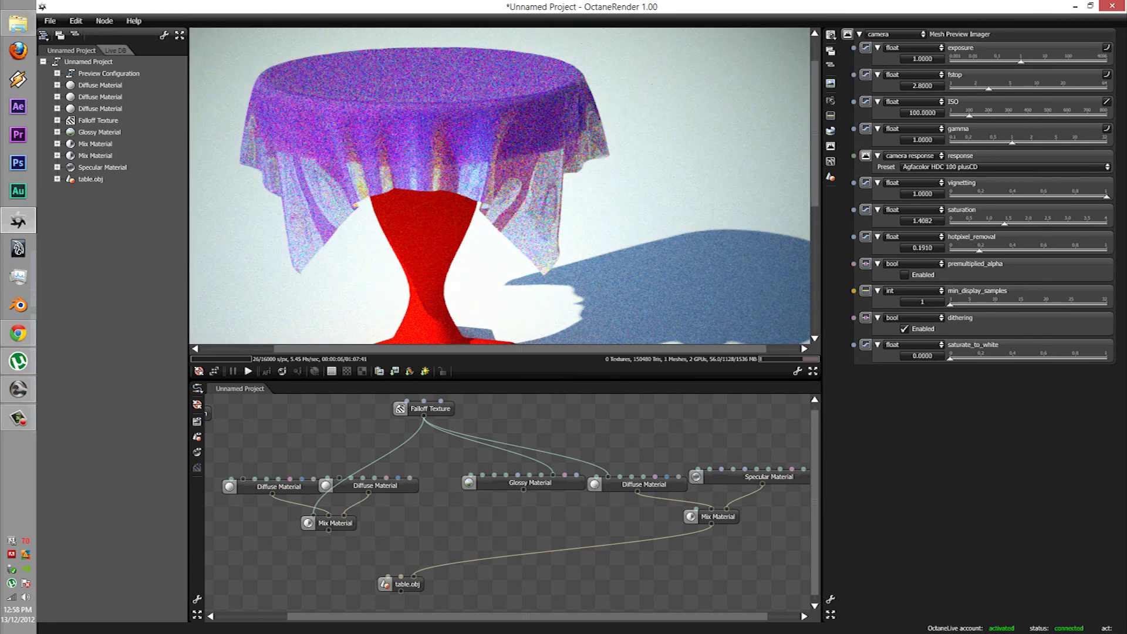
Step: Examine the rendered table as a whole and the translucent tablecloth folds up close
scroll(527, 166, "down", 1, "ctrl")
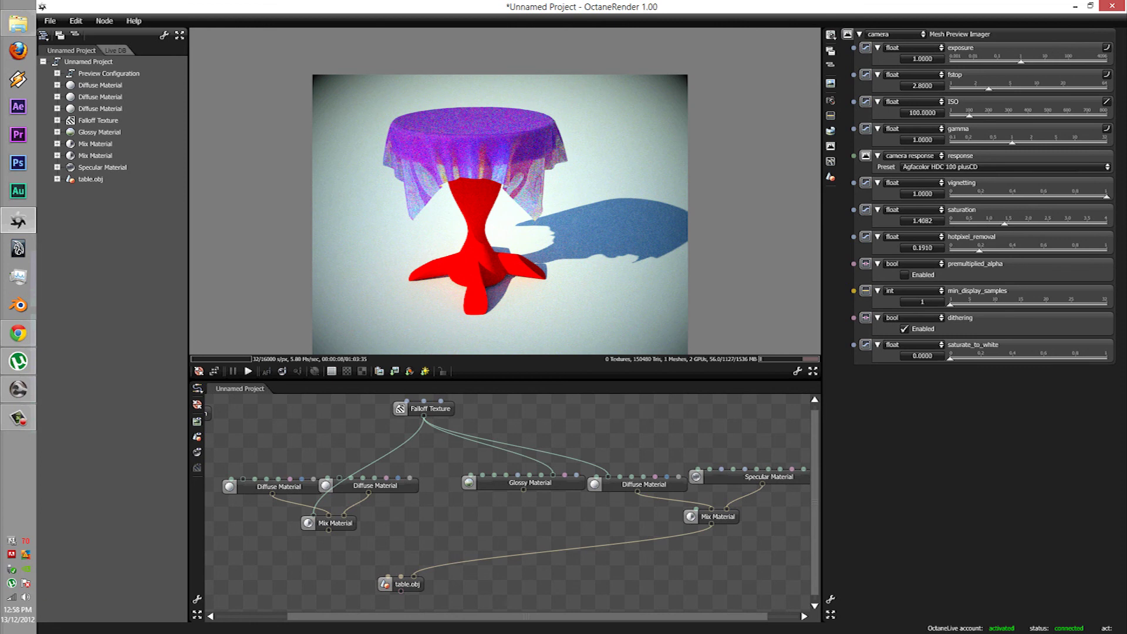
scroll(500, 193, "up", 2)
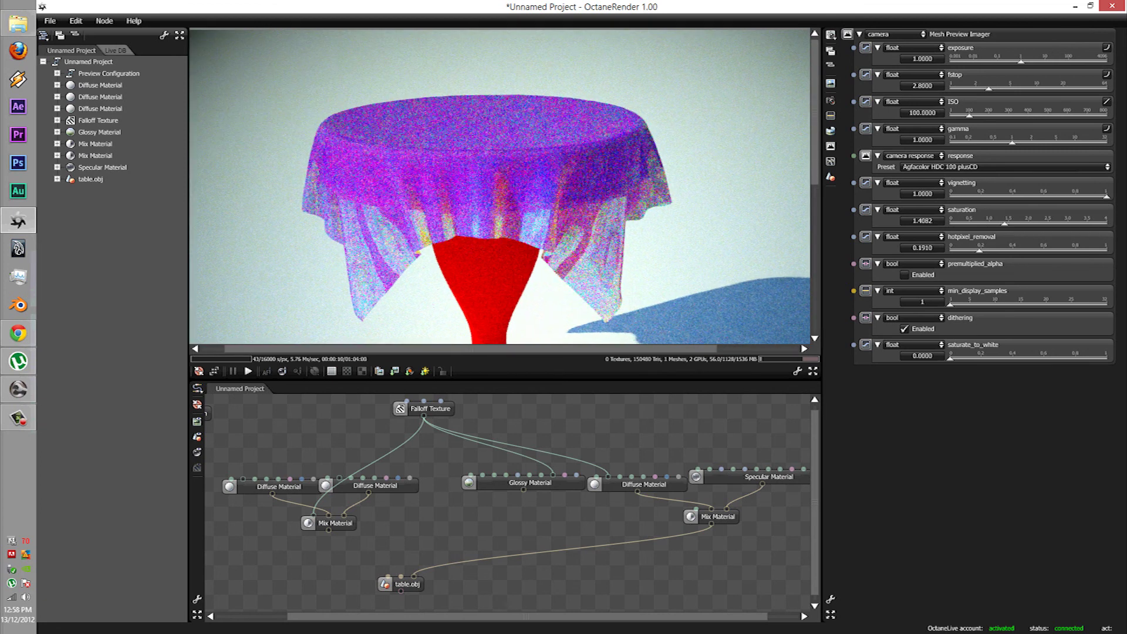
scroll(500, 194, "up", 1)
scroll(500, 194, "down", 3)
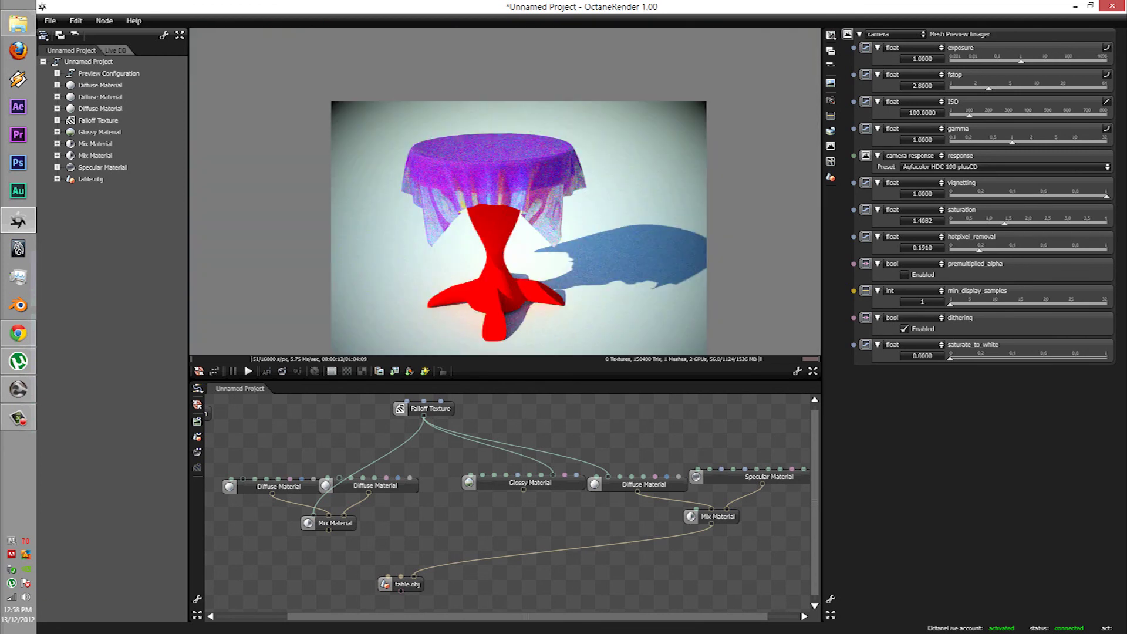
scroll(500, 194, "up", 2)
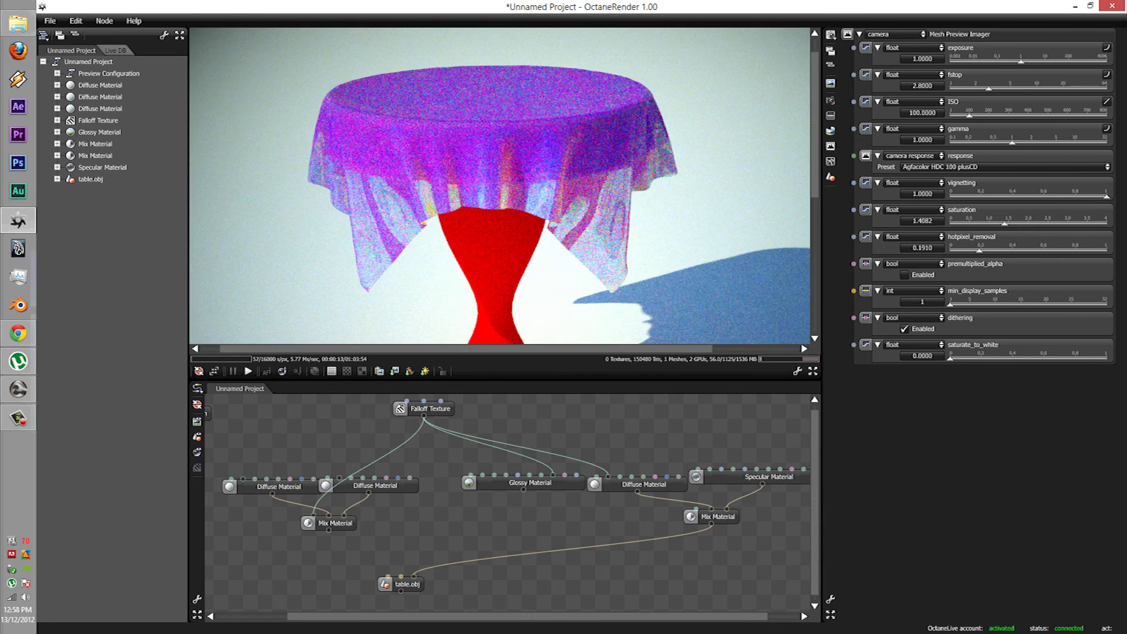
scroll(500, 194, "down", 2)
scroll(504, 197, "down", 1)
left_click_drag(505, 196, 505, 173)
scroll(499, 164, "up", 1)
scroll(510, 158, "up", 2)
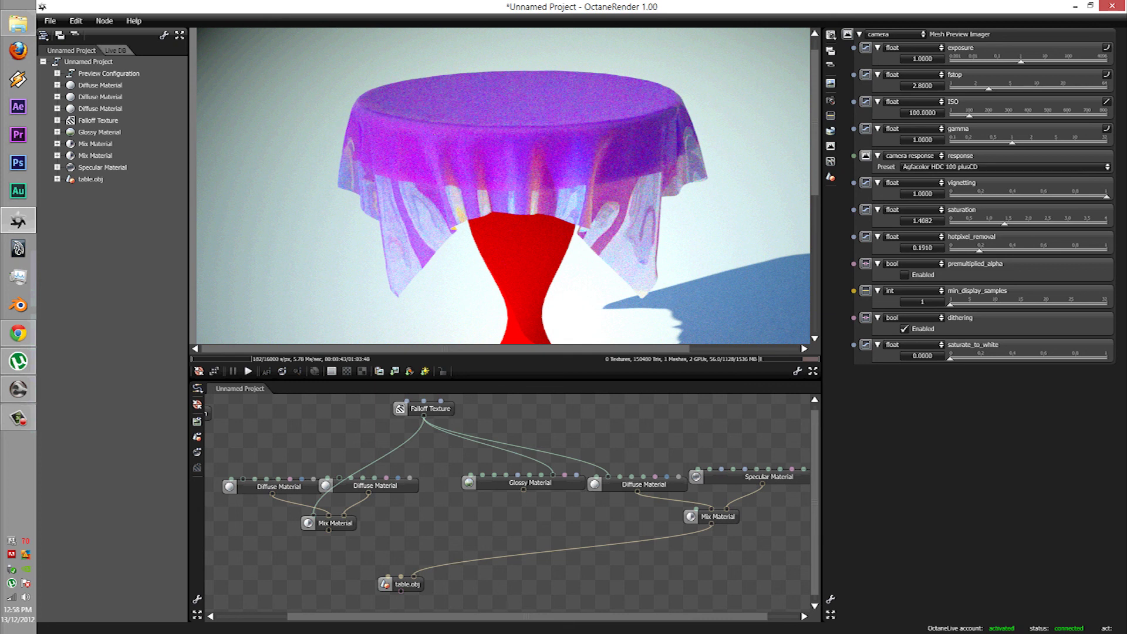
mouse_move(1, 632)
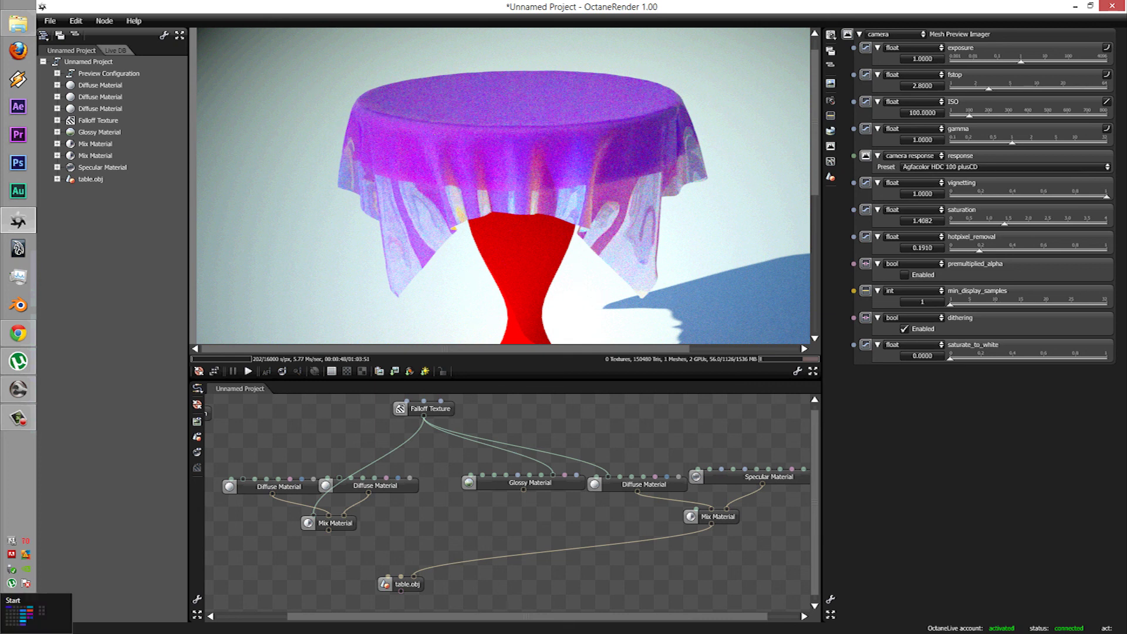